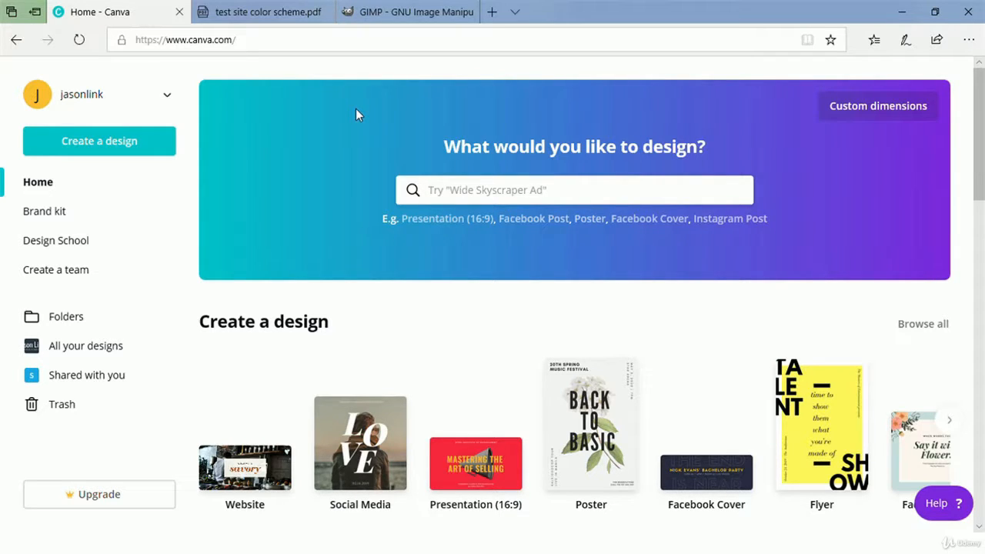
Step: Glance at the GIMP website, then return to the Canva home page
{"action": "left_click", "coordinate": [379, 12]}
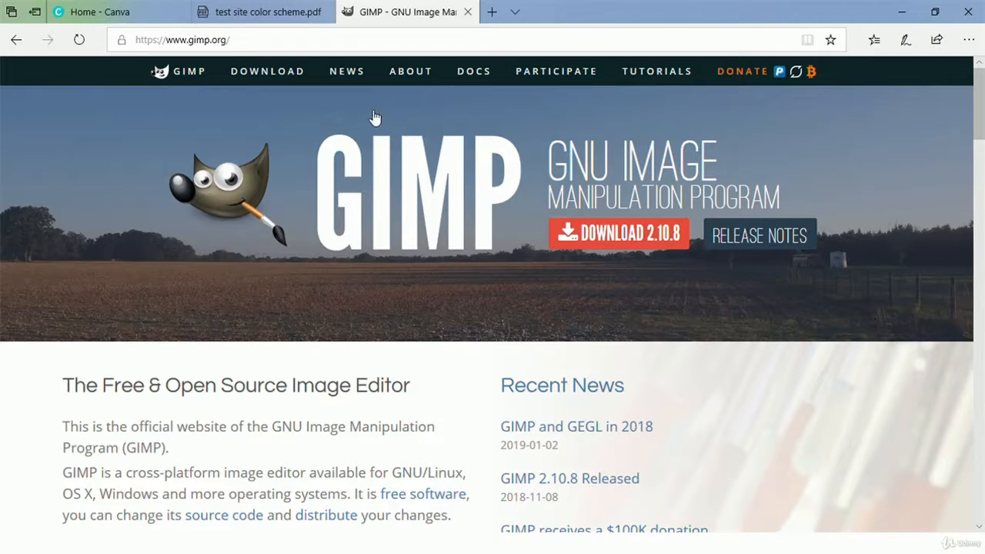
{"action": "left_click", "coordinate": [122, 13]}
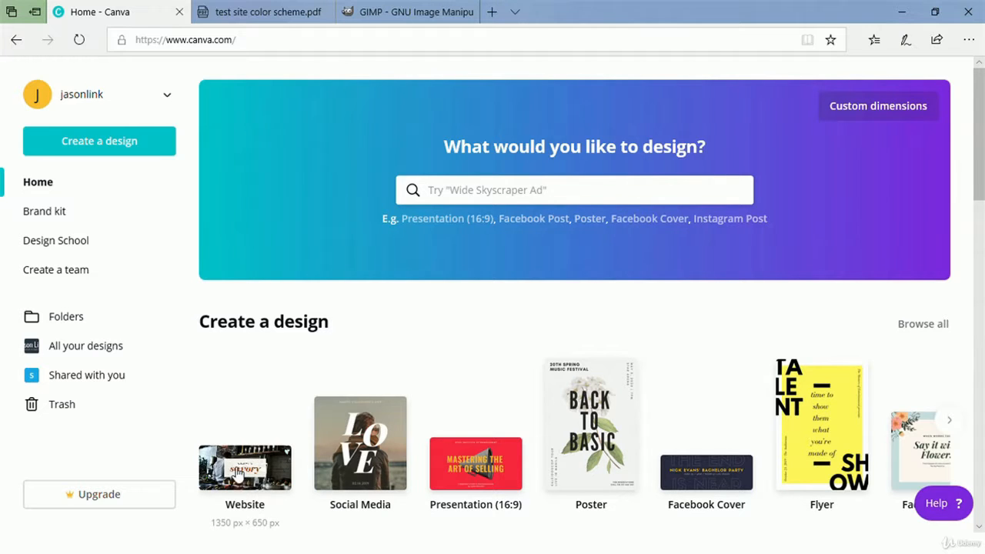
{"action": "scroll", "coordinate": [227, 462], "scroll_direction": "down", "scroll_amount": 1}
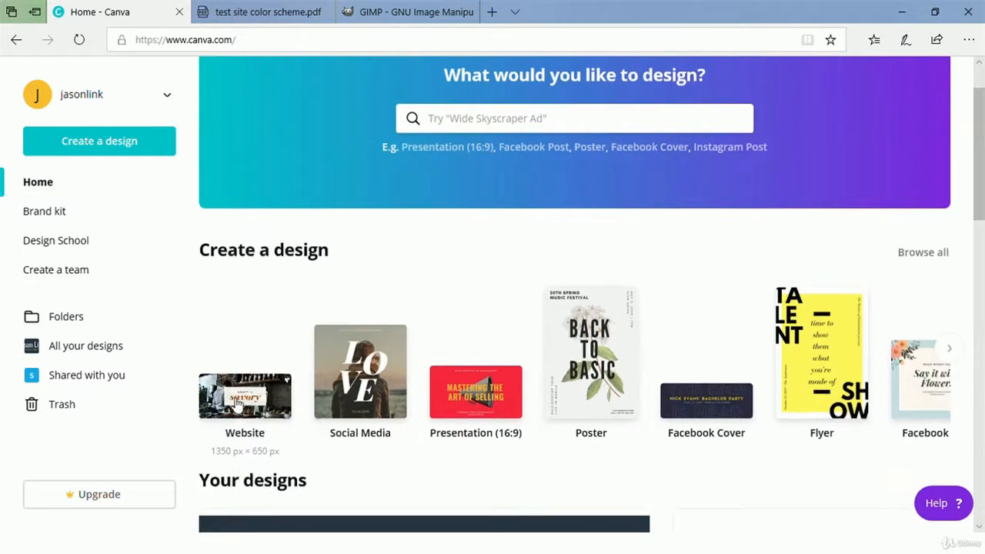
{"action": "scroll", "coordinate": [238, 404], "scroll_direction": "up", "scroll_amount": 1}
Step: Start a Website design and apply the Peach Graphic Designer Portfolio Website template
{"action": "left_click", "coordinate": [245, 458]}
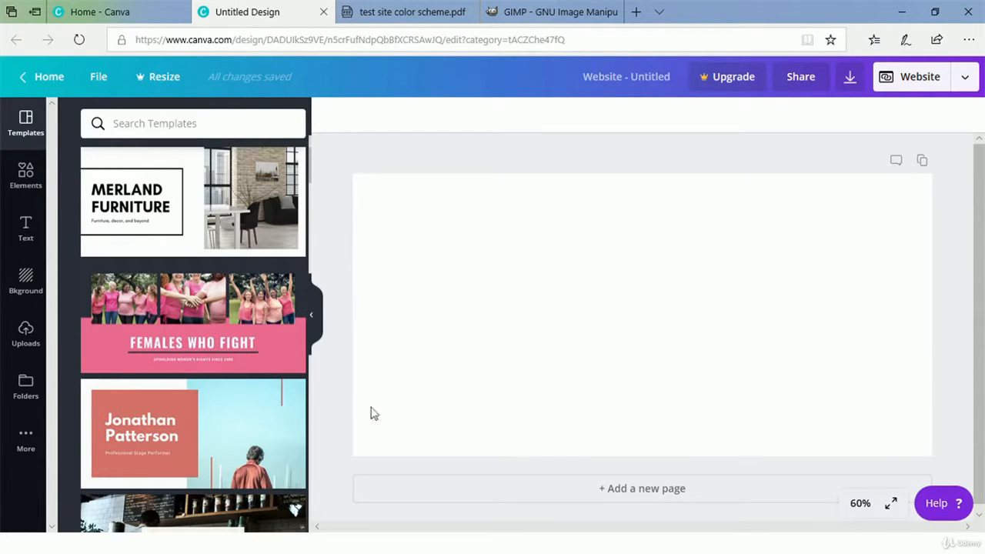
{"action": "mouse_move", "coordinate": [247, 204]}
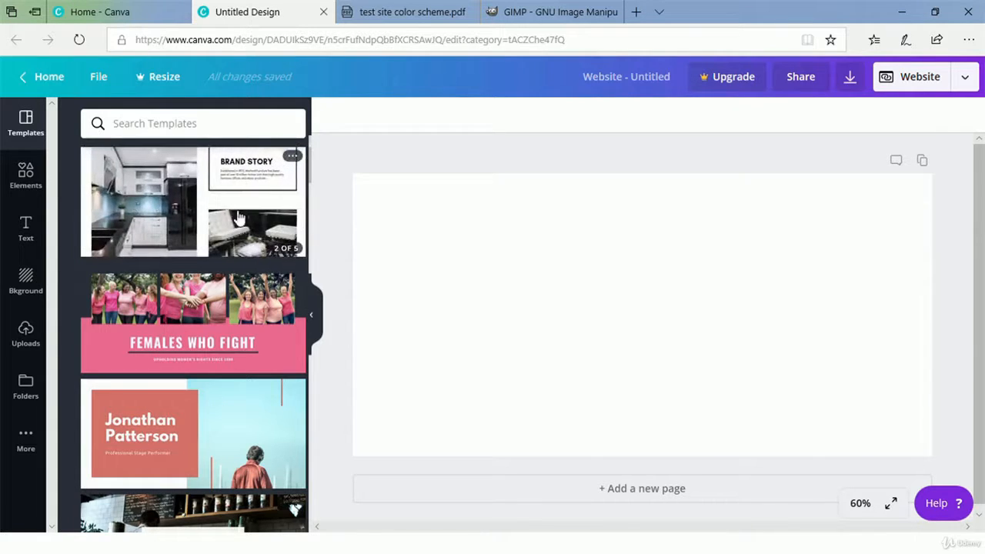
{"action": "scroll", "coordinate": [220, 258], "scroll_direction": "down", "scroll_amount": 3}
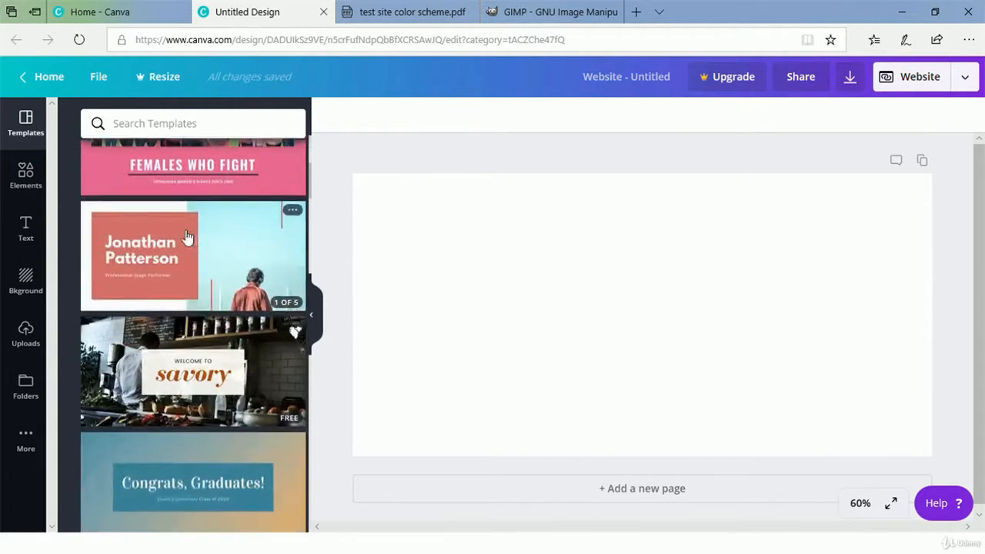
{"action": "scroll", "coordinate": [192, 242], "scroll_direction": "down", "scroll_amount": 4}
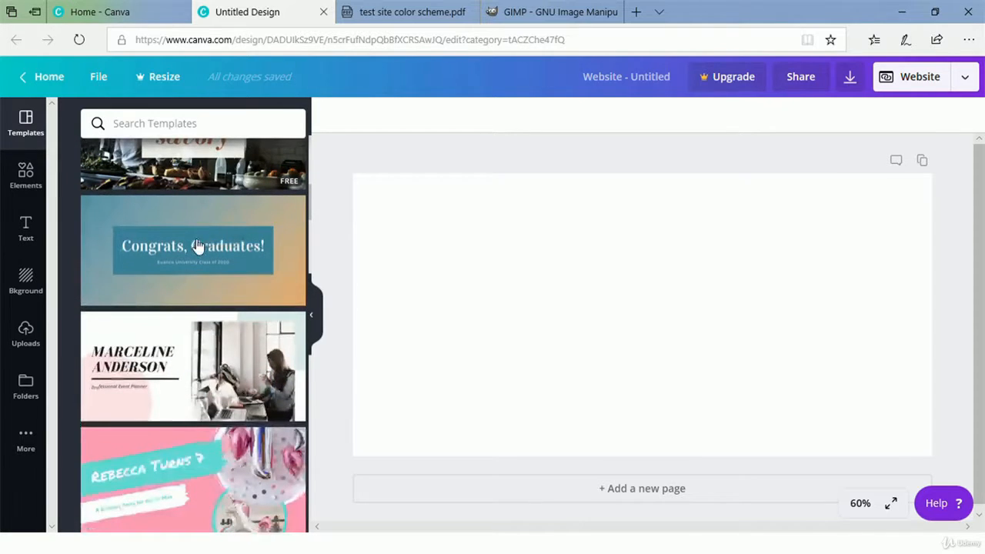
{"action": "mouse_move", "coordinate": [160, 255]}
{"action": "left_click", "coordinate": [183, 248]}
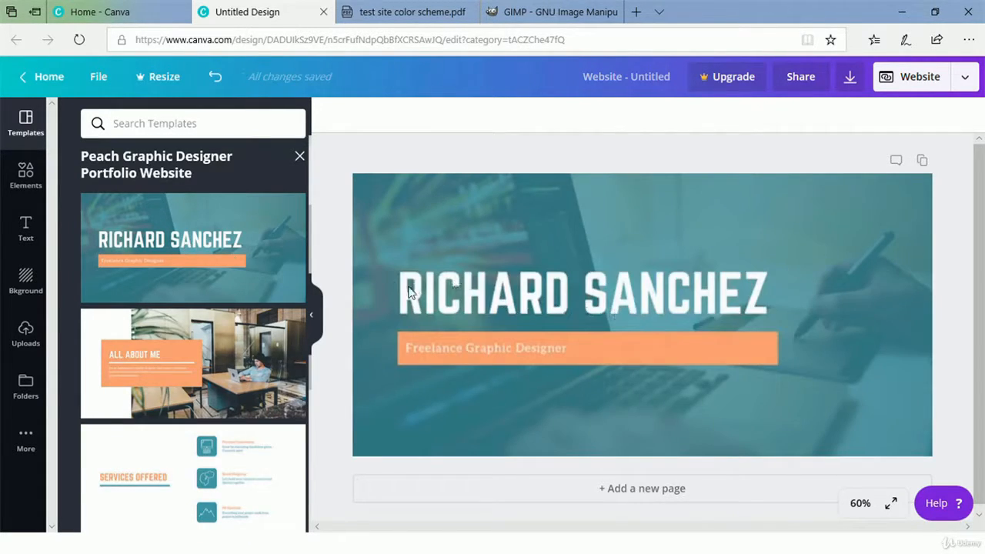
Step: Replace the cover heading with the designer's name in capitals and delete the background photo
{"action": "double_click", "coordinate": [511, 297]}
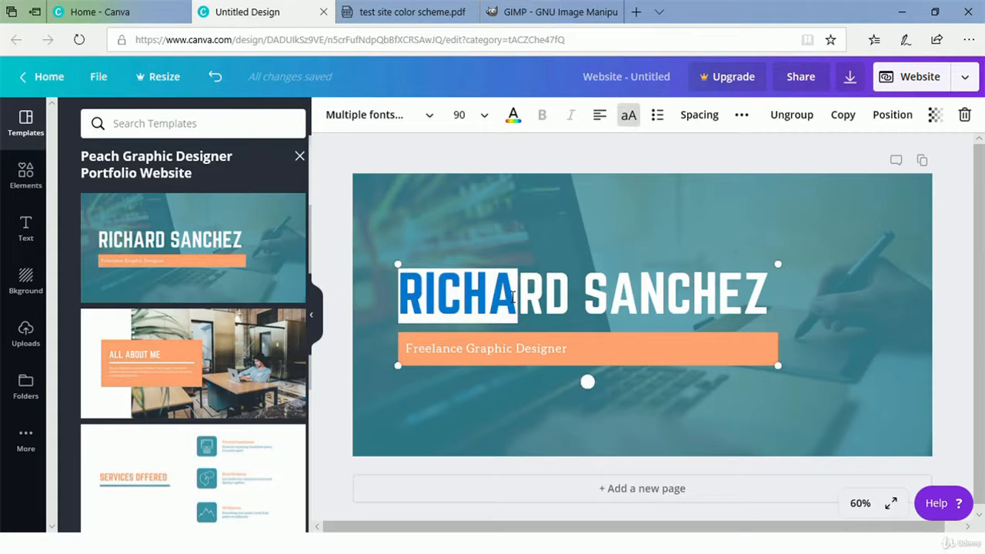
{"action": "type", "text": "JAS"}
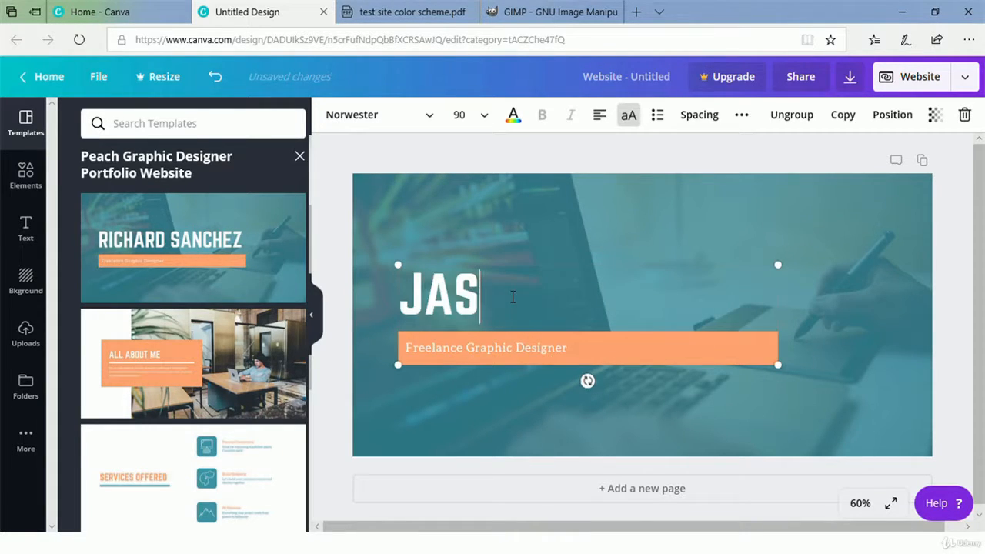
{"action": "type", "text": "ON LINK"}
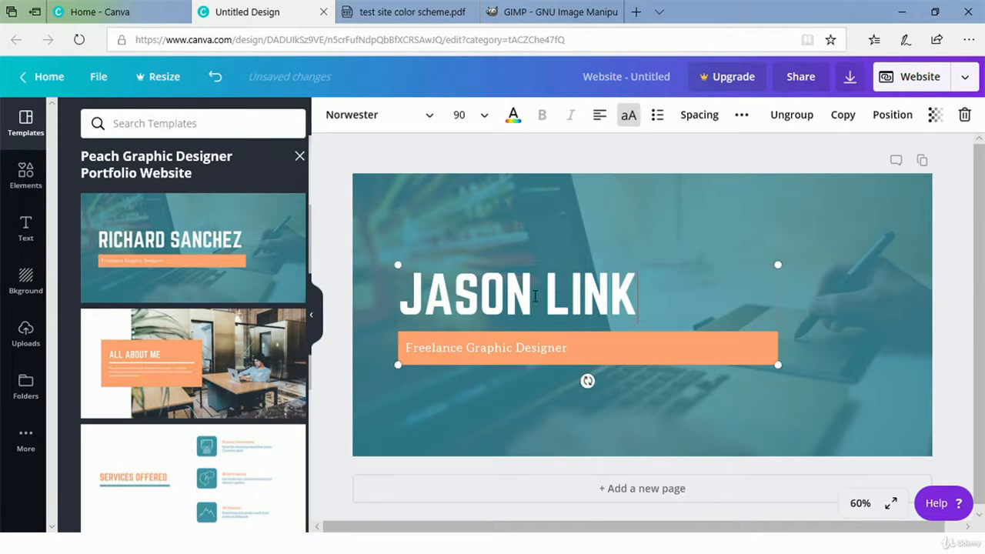
{"action": "double_click", "coordinate": [802, 255]}
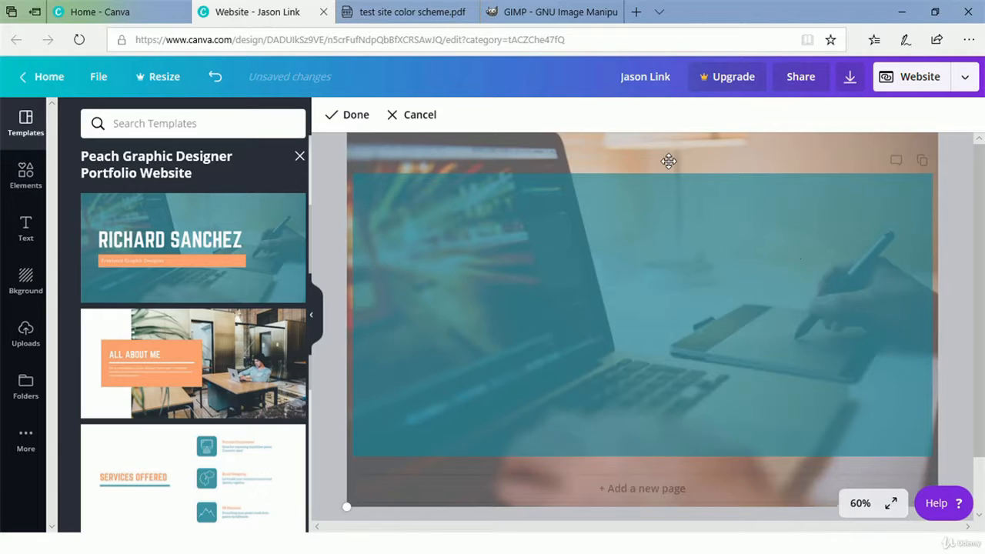
{"action": "key", "text": "Delete"}
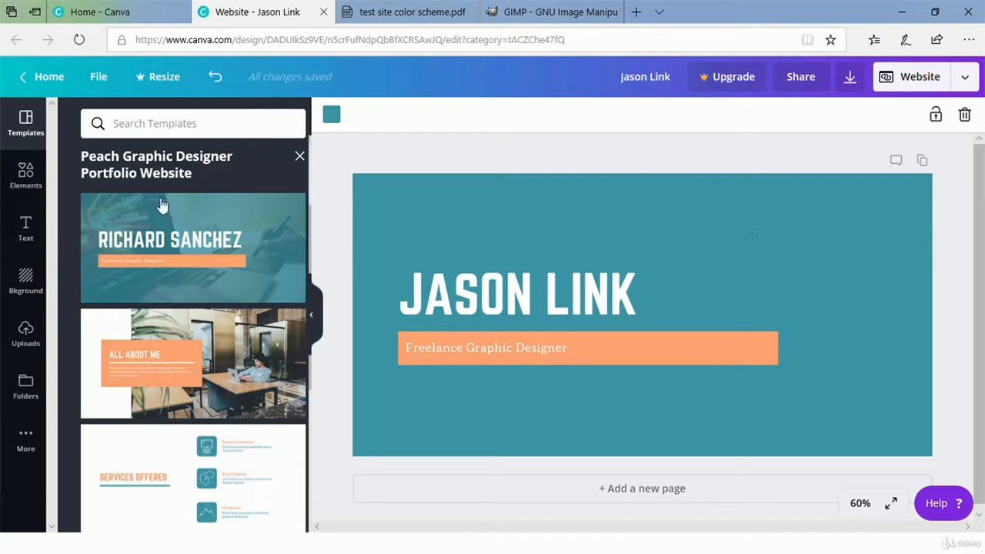
{"action": "left_click", "coordinate": [299, 157]}
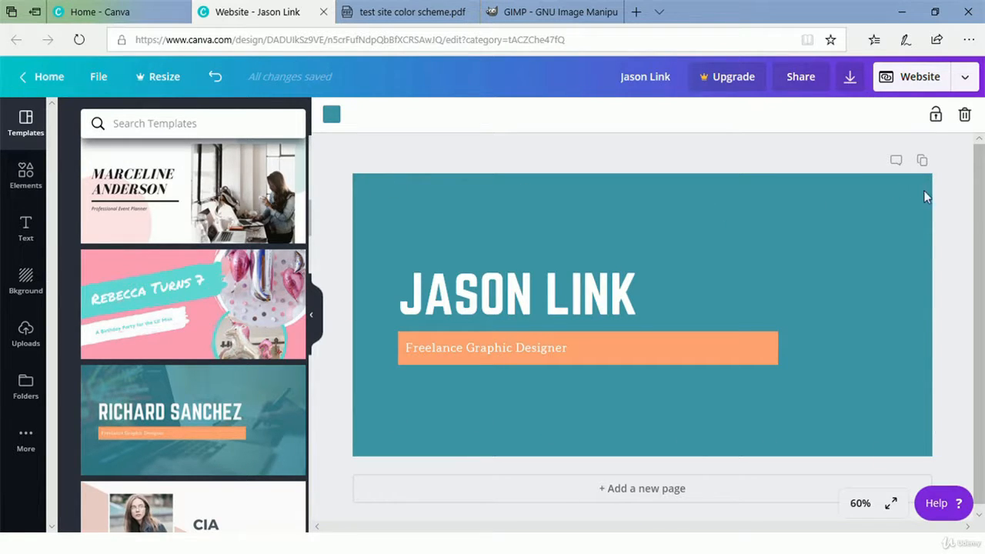
Step: From the Canva home page, create a blank custom design 1350 px wide by 375 px tall
{"action": "left_click", "coordinate": [116, 12]}
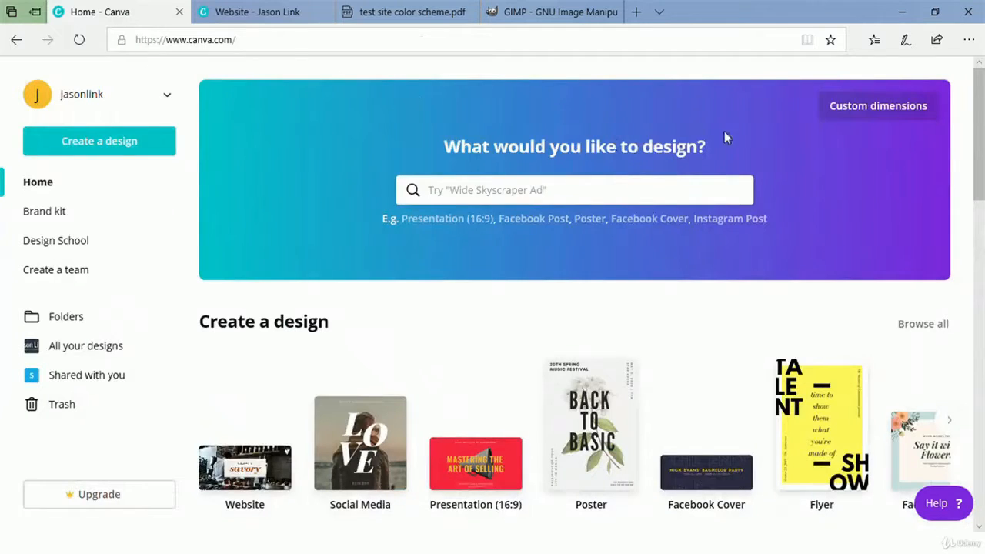
{"action": "left_click", "coordinate": [894, 112]}
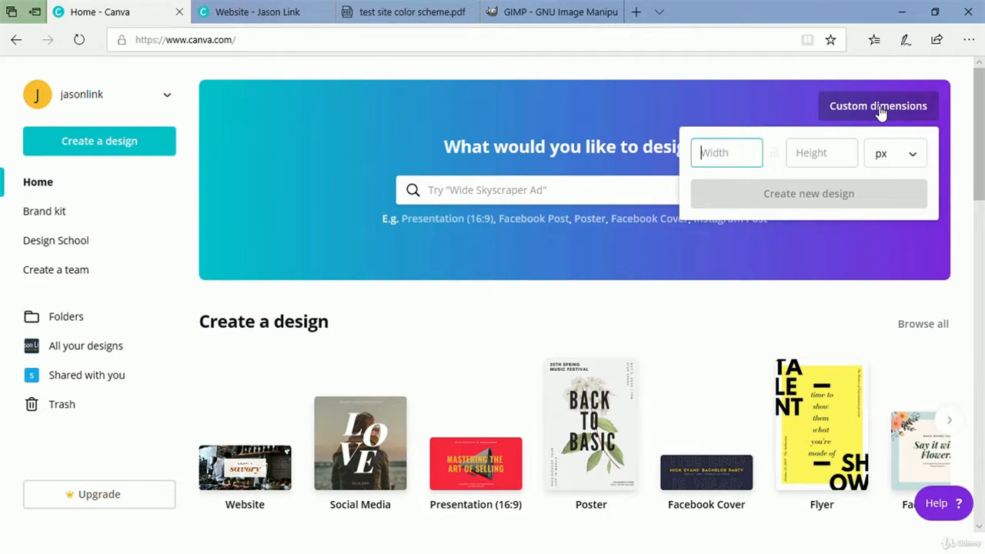
{"action": "type", "text": "1350"}
{"action": "left_click", "coordinate": [830, 153]}
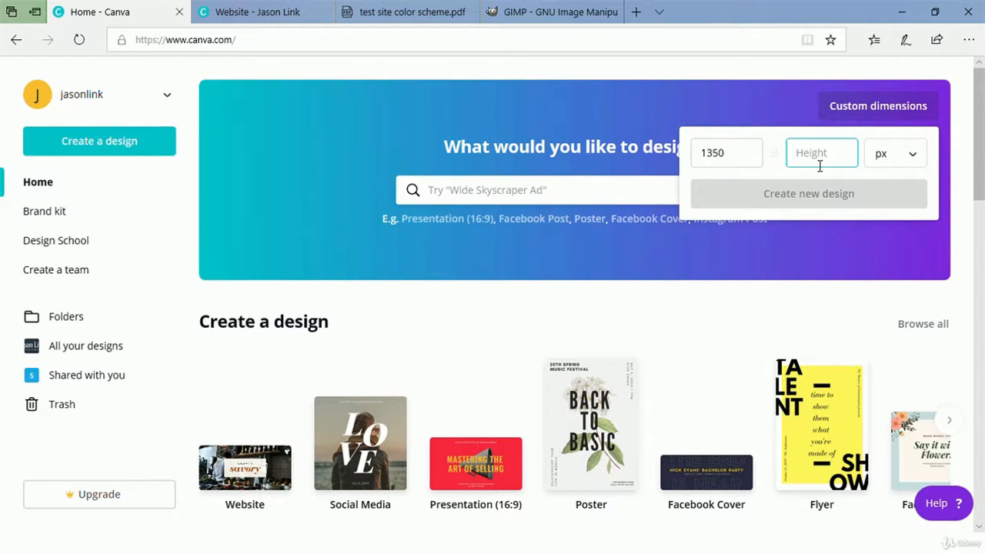
{"action": "type", "text": "375"}
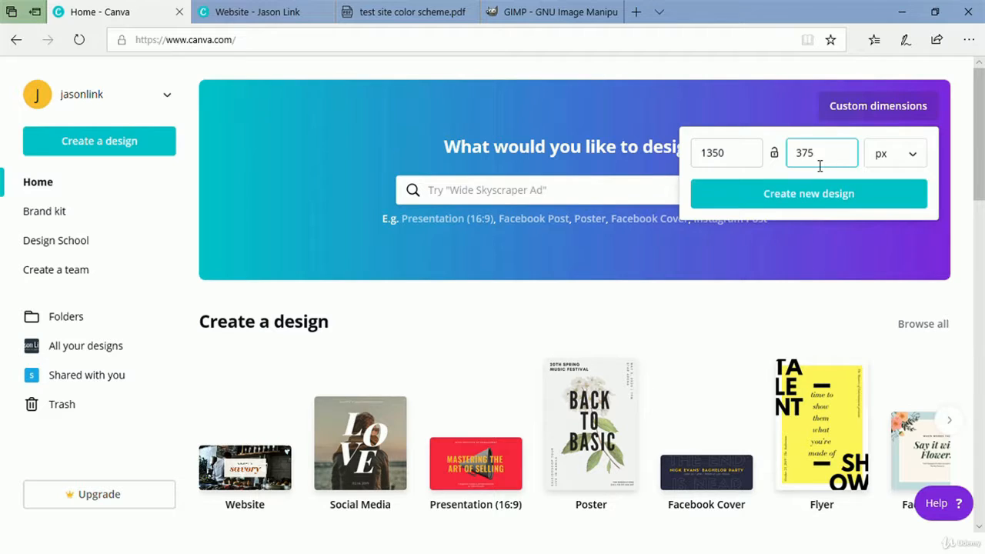
{"action": "left_click", "coordinate": [827, 202]}
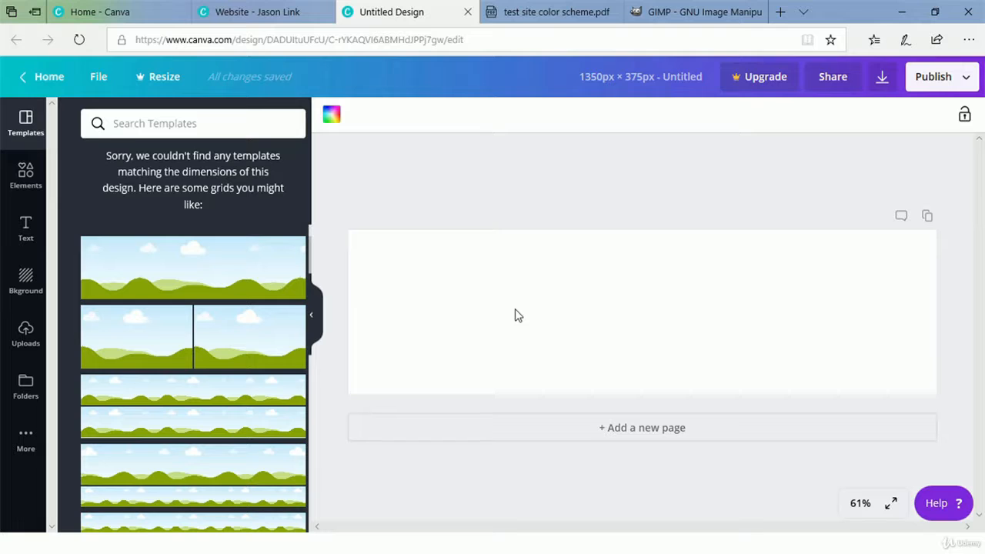
Step: Show the banner's background options and select navy hex #273642 in the colour scheme PDF
{"action": "left_click", "coordinate": [25, 280]}
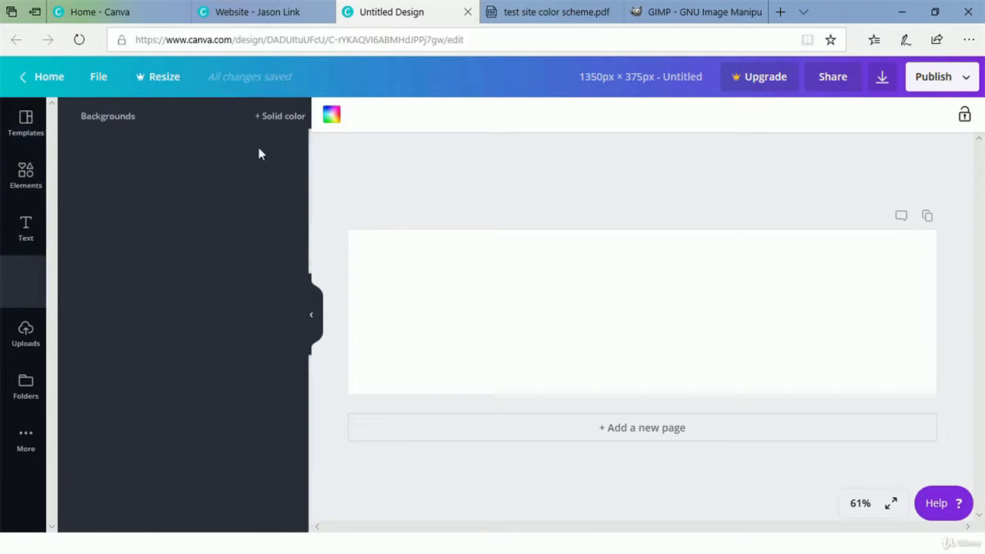
{"action": "left_click", "coordinate": [513, 13]}
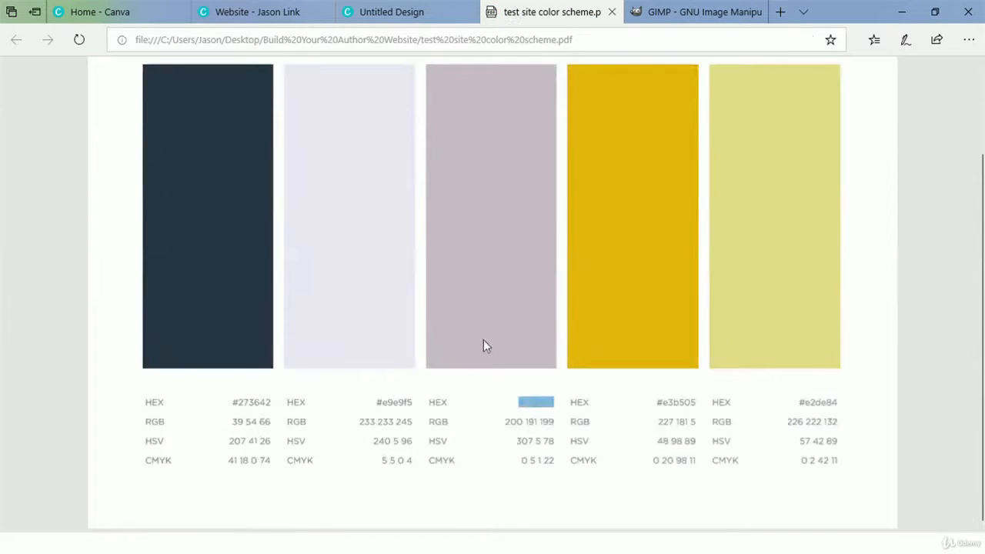
{"action": "left_click", "coordinate": [238, 405]}
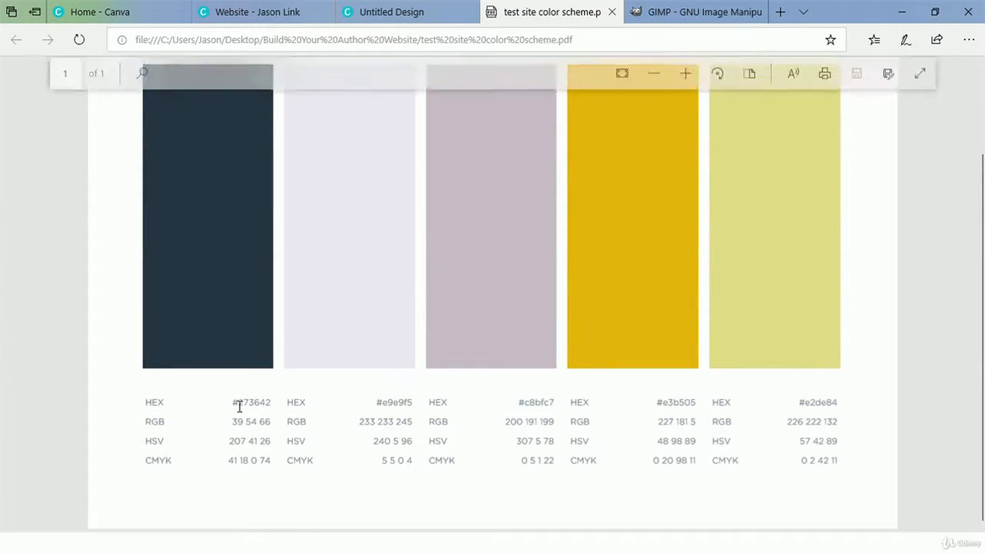
{"action": "left_click_drag", "start_coordinate": [233, 405], "coordinate": [263, 406]}
{"action": "key", "text": "ctrl+c"}
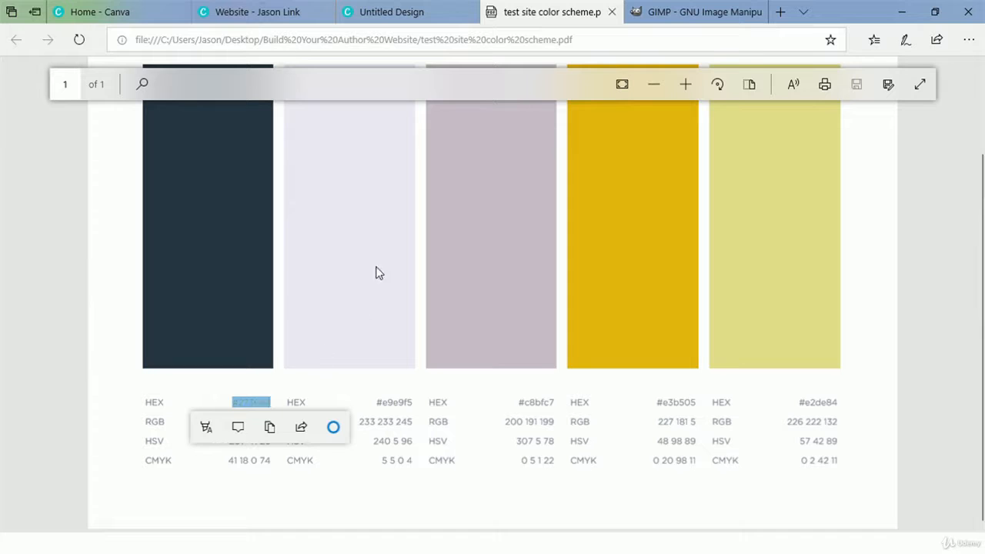
{"action": "left_click", "coordinate": [370, 12]}
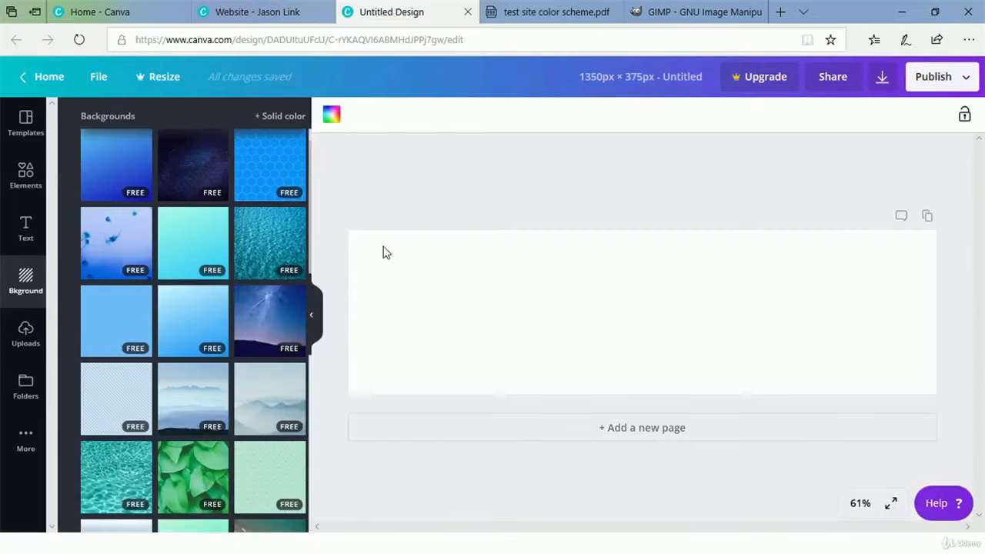
Step: Try the fern photo, then set the green rolling-hills image as the banner background
{"action": "left_click", "coordinate": [283, 117]}
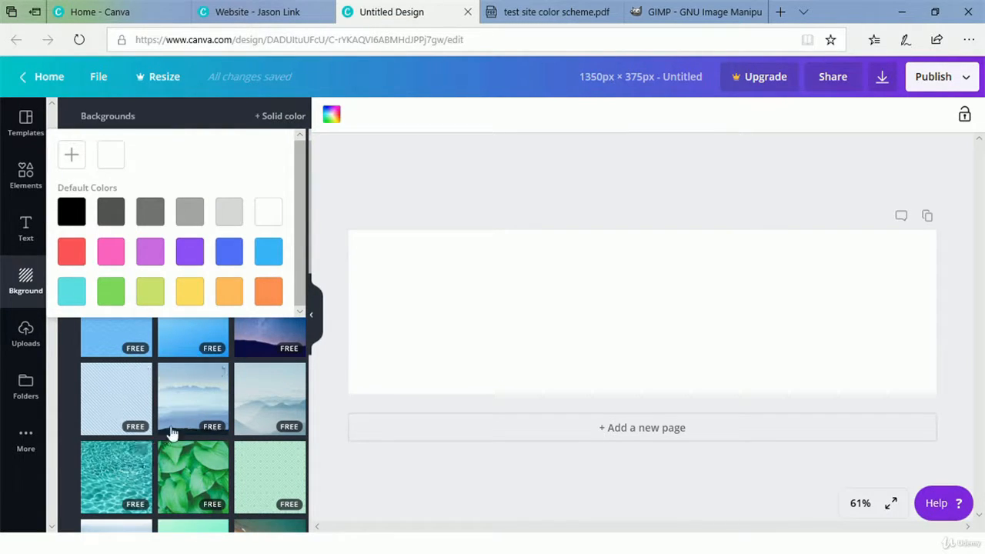
{"action": "left_click", "coordinate": [347, 176]}
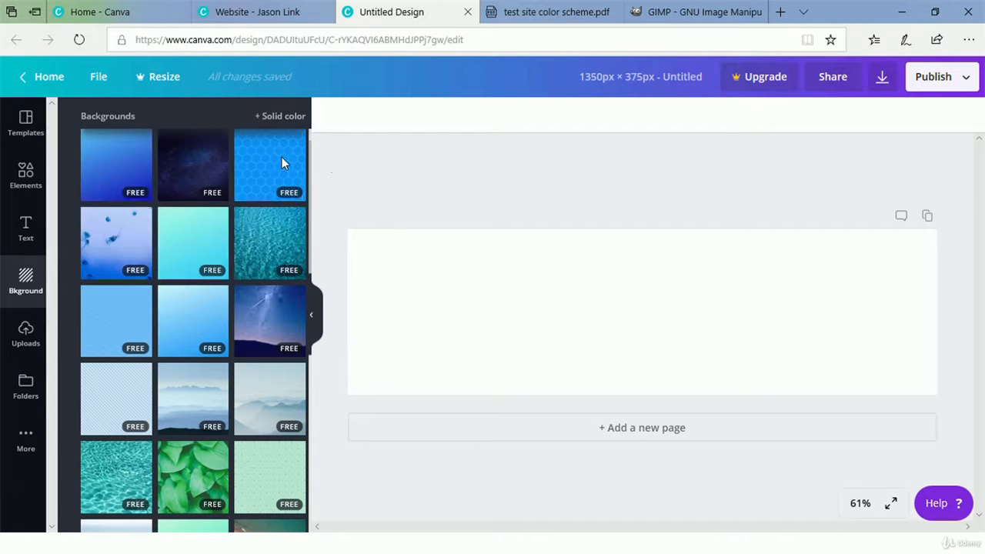
{"action": "scroll", "coordinate": [238, 238], "scroll_direction": "down", "scroll_amount": 5}
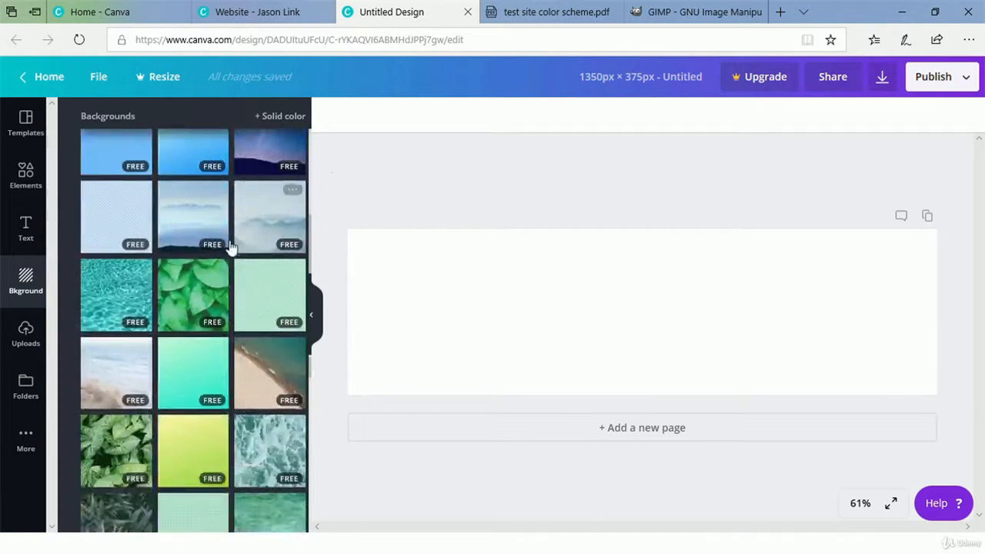
{"action": "scroll", "coordinate": [231, 248], "scroll_direction": "down", "scroll_amount": 4}
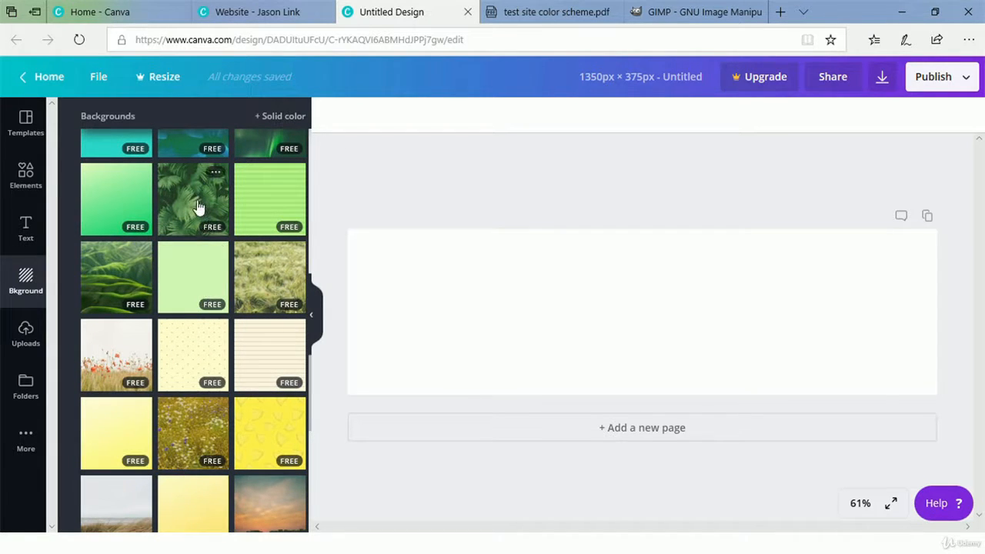
{"action": "left_click", "coordinate": [199, 207]}
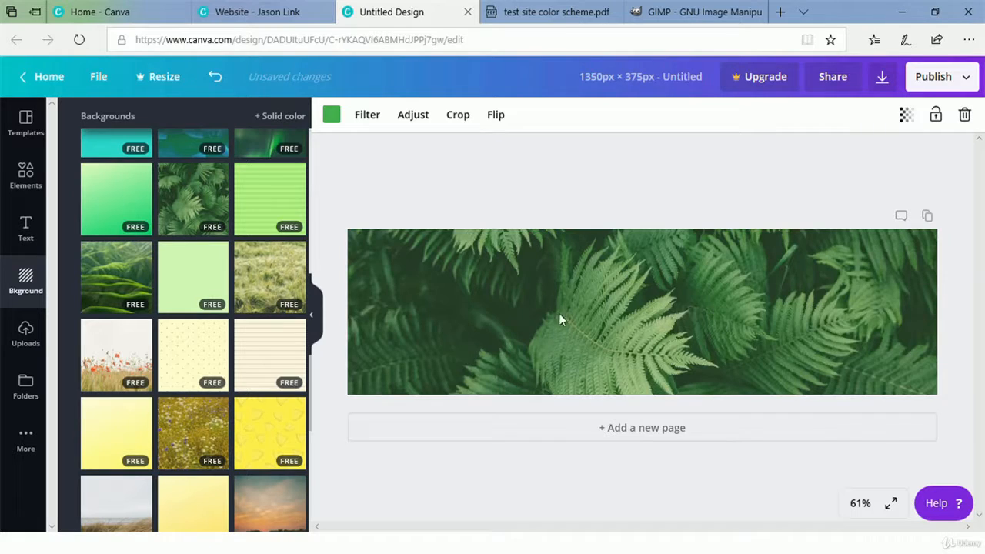
{"action": "left_click", "coordinate": [130, 271]}
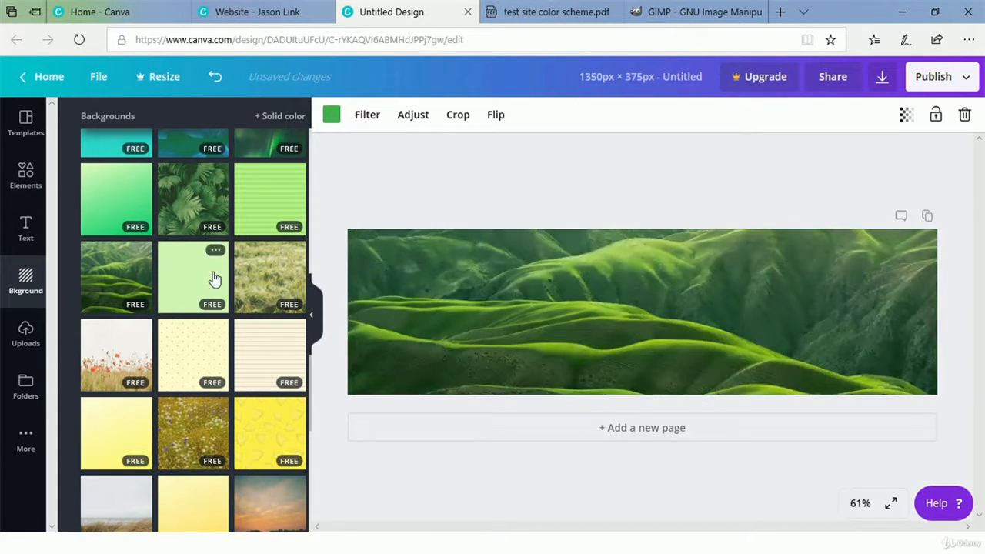
{"action": "scroll", "coordinate": [214, 279], "scroll_direction": "down", "scroll_amount": 2}
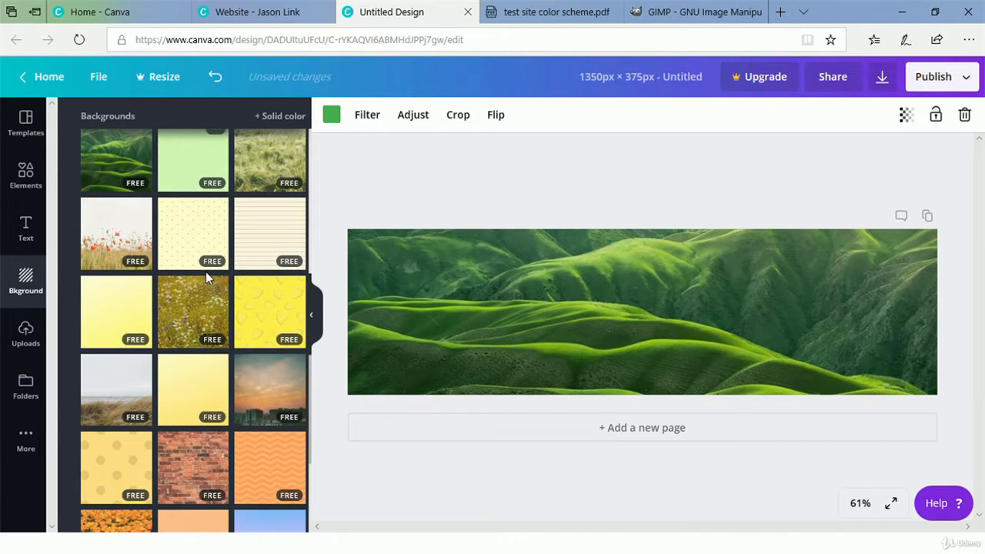
{"action": "scroll", "coordinate": [260, 286], "scroll_direction": "up", "scroll_amount": 1}
Step: Set the banner background to a custom solid dark navy colour, #273642
{"action": "left_click", "coordinate": [260, 286]}
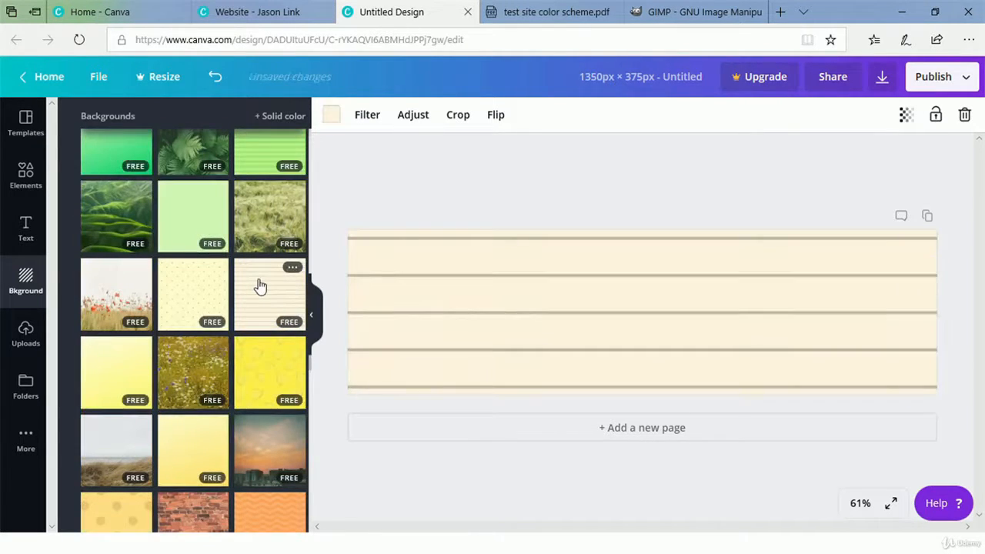
{"action": "left_click", "coordinate": [287, 117]}
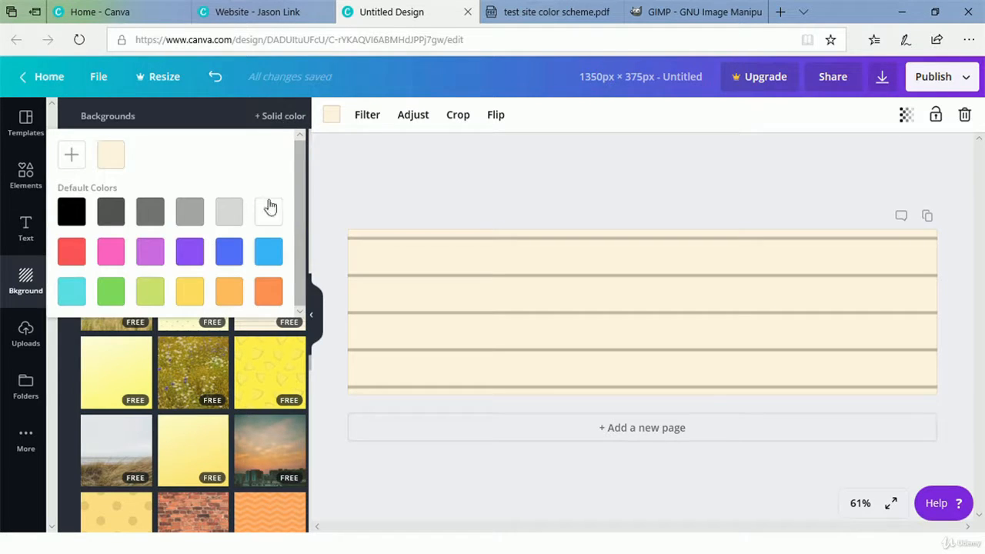
{"action": "left_click", "coordinate": [81, 161]}
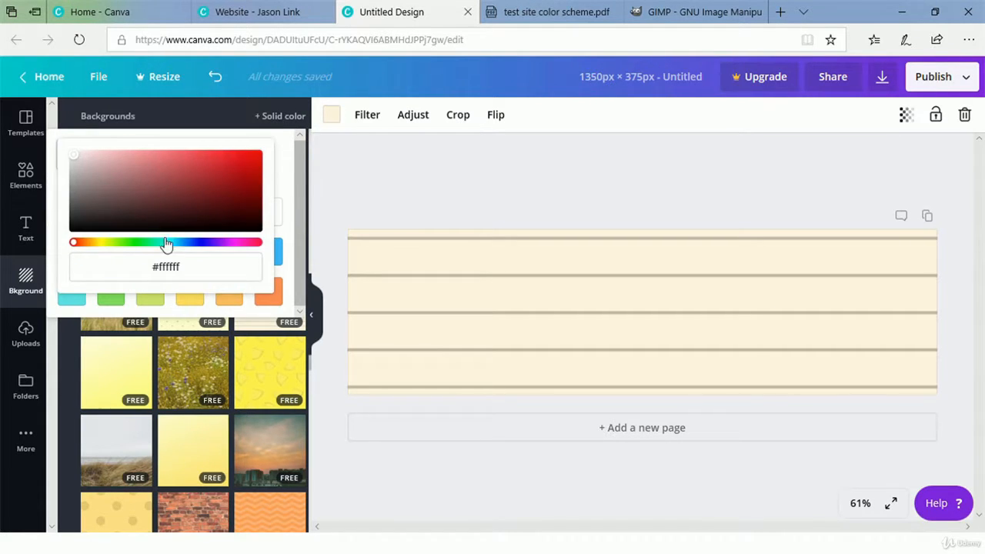
{"action": "triple_click", "coordinate": [196, 270]}
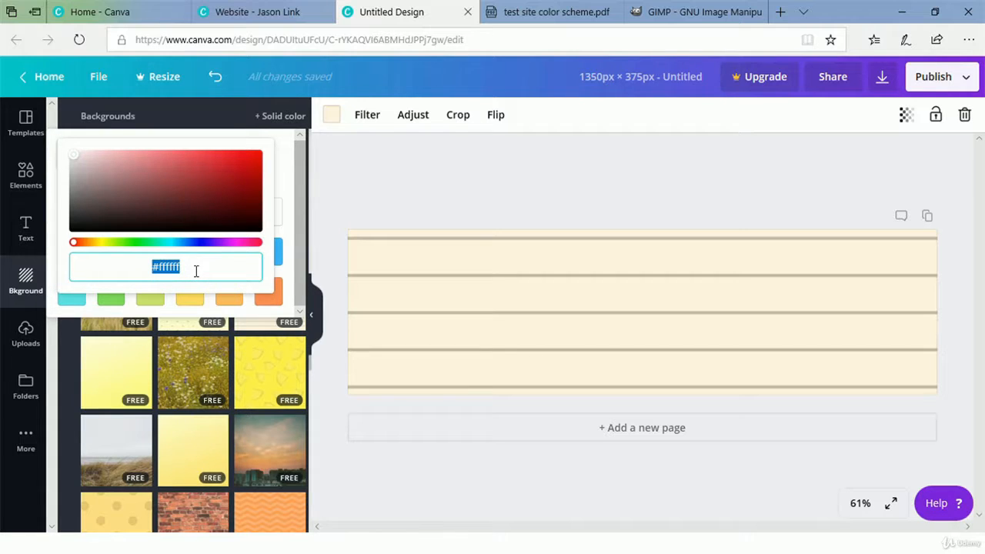
{"action": "key", "text": "ctrl+v"}
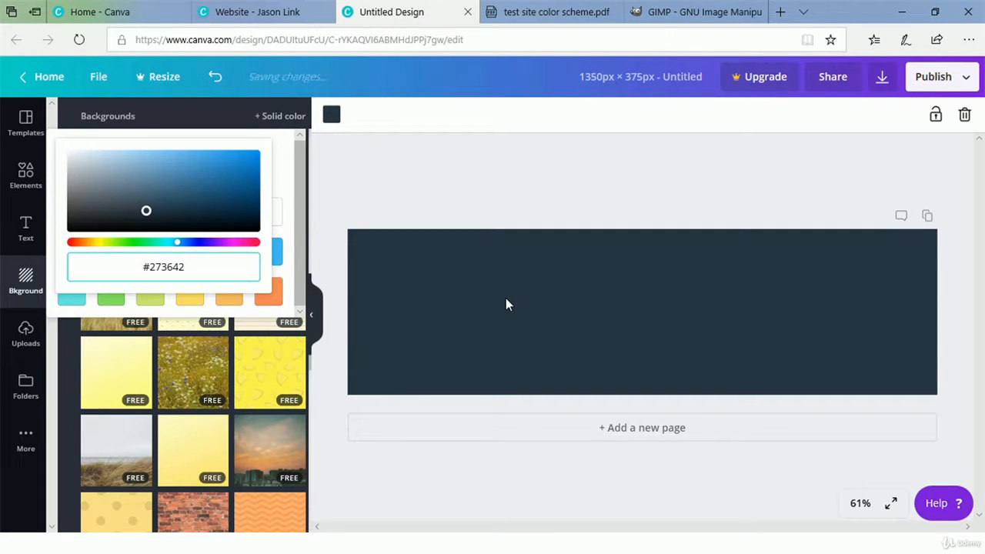
{"action": "left_click", "coordinate": [351, 159]}
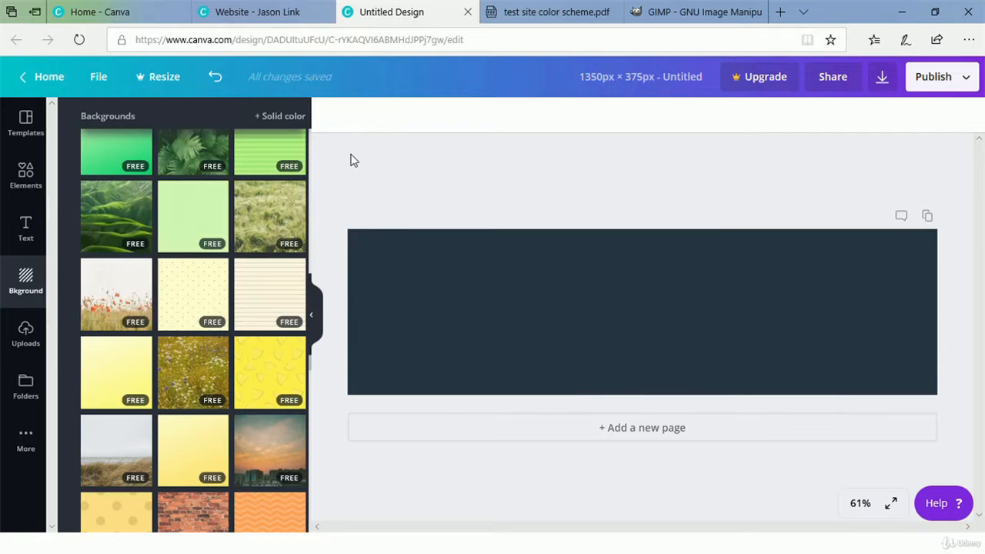
{"action": "left_click", "coordinate": [28, 225]}
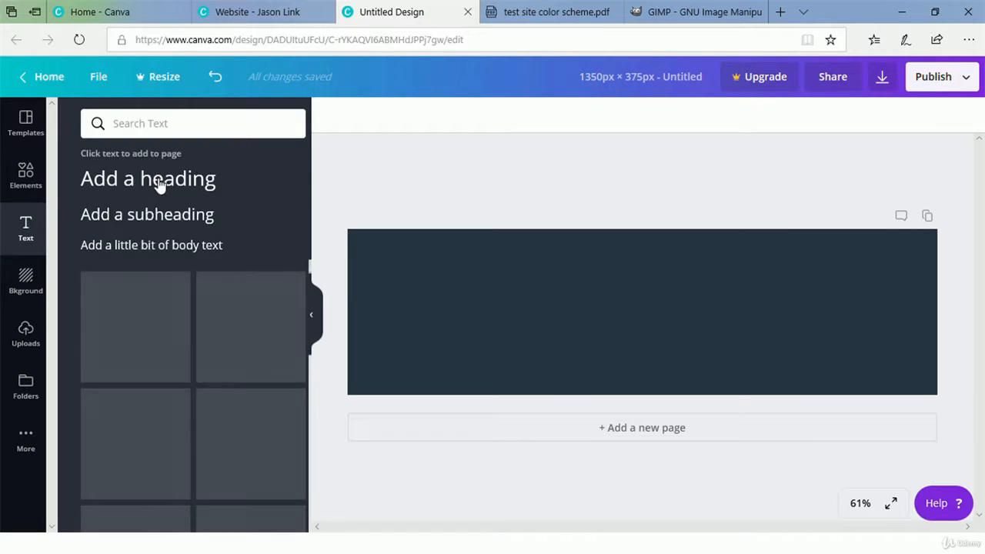
Step: Add a heading text box to the banner at font size 80
{"action": "left_click", "coordinate": [159, 185]}
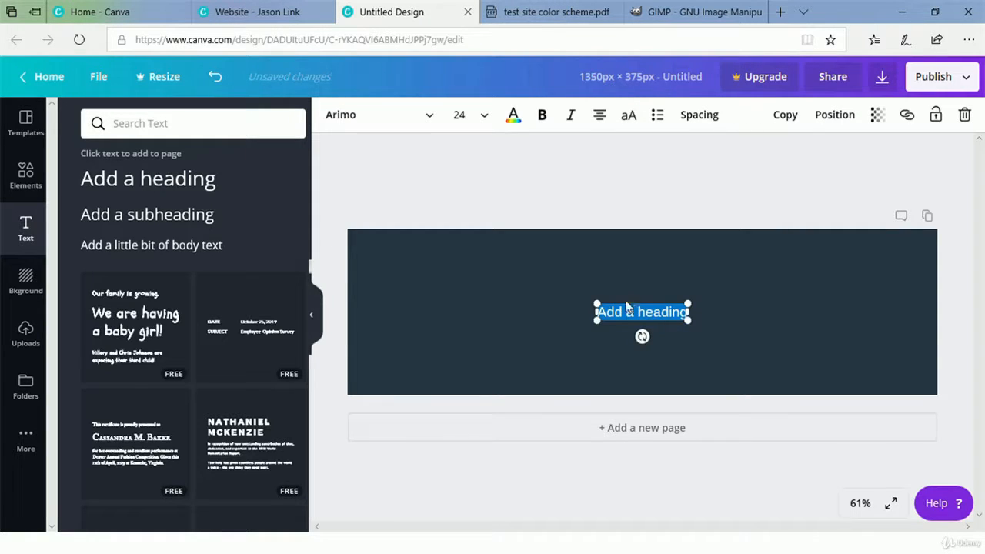
{"action": "left_click", "coordinate": [485, 116]}
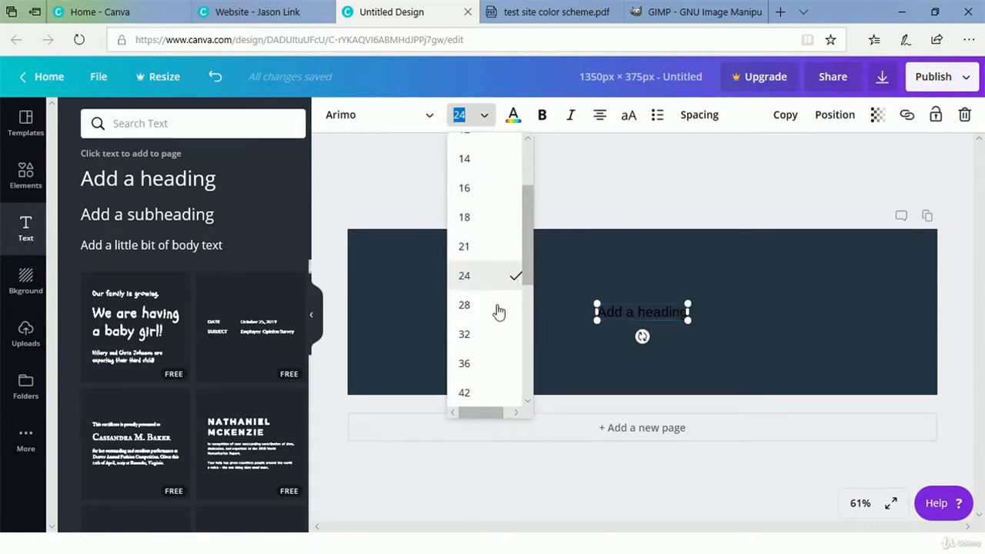
{"action": "type", "text": "80"}
{"action": "key", "text": "Return"}
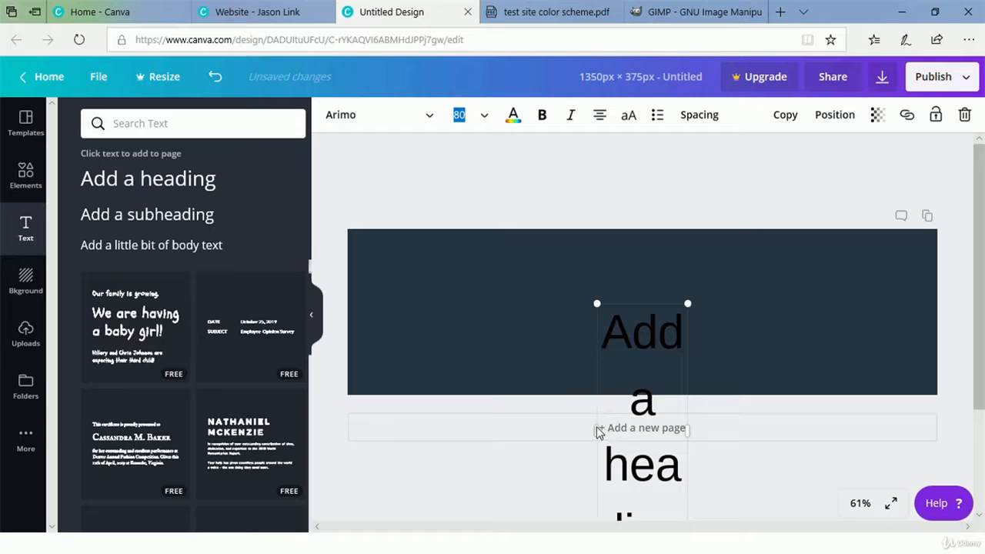
Step: Widen and enlarge the heading to span the banner, centred vertically
{"action": "left_click_drag", "start_coordinate": [597, 435], "coordinate": [396, 356]}
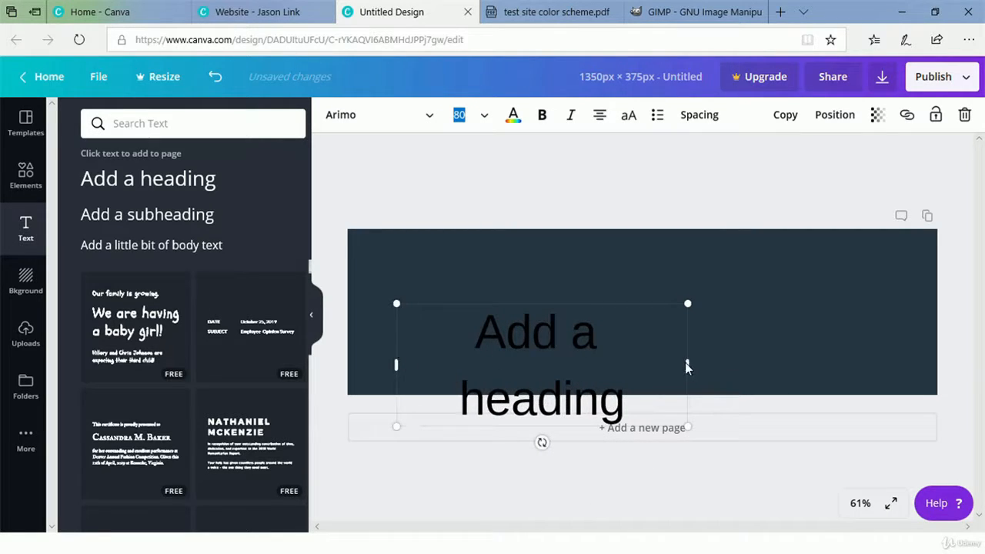
{"action": "left_click_drag", "start_coordinate": [688, 364], "coordinate": [864, 346]}
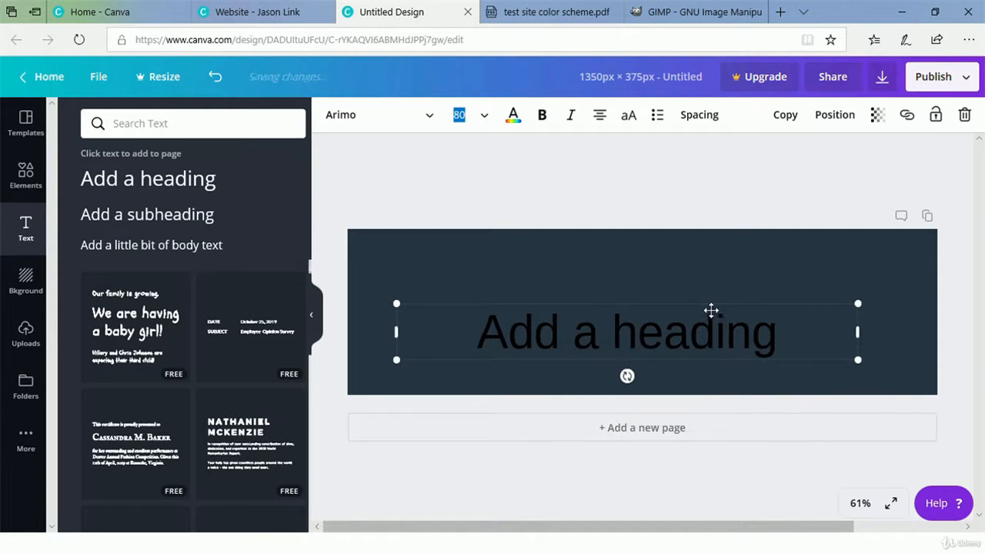
{"action": "left_click_drag", "start_coordinate": [719, 296], "coordinate": [721, 288]}
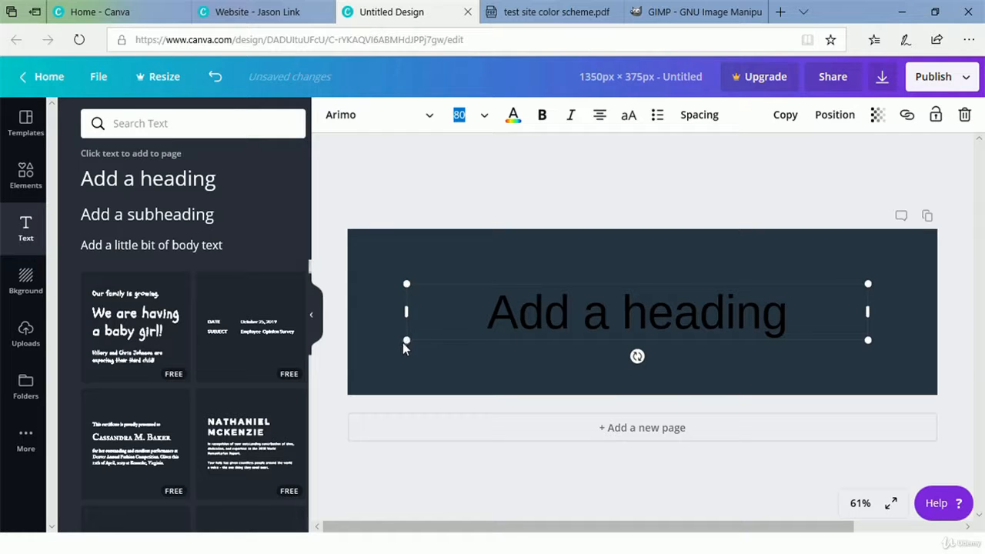
{"action": "left_click_drag", "start_coordinate": [397, 346], "coordinate": [334, 405]}
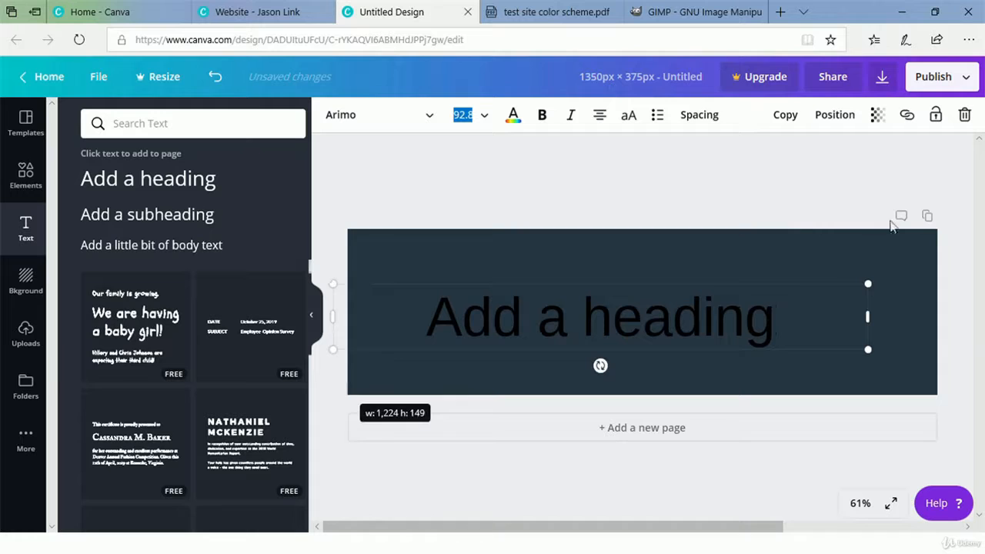
{"action": "left_click_drag", "start_coordinate": [867, 283], "coordinate": [943, 246]}
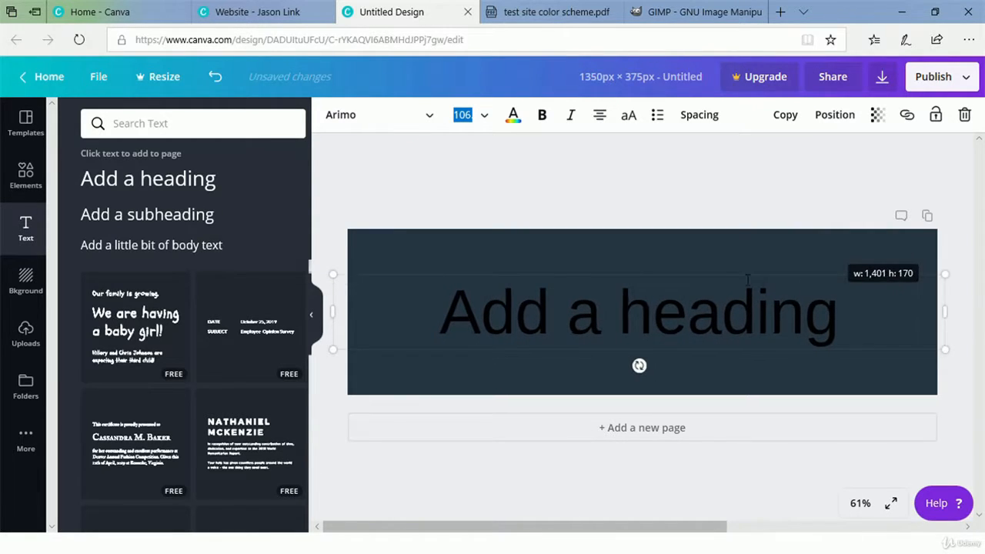
{"action": "left_click_drag", "start_coordinate": [734, 279], "coordinate": [739, 267]}
Step: Replace the placeholder text with the designer's name and select yellow #e3b505 in the PDF
{"action": "left_click", "coordinate": [462, 302]}
{"action": "left_click_drag", "start_coordinate": [444, 303], "coordinate": [847, 307]}
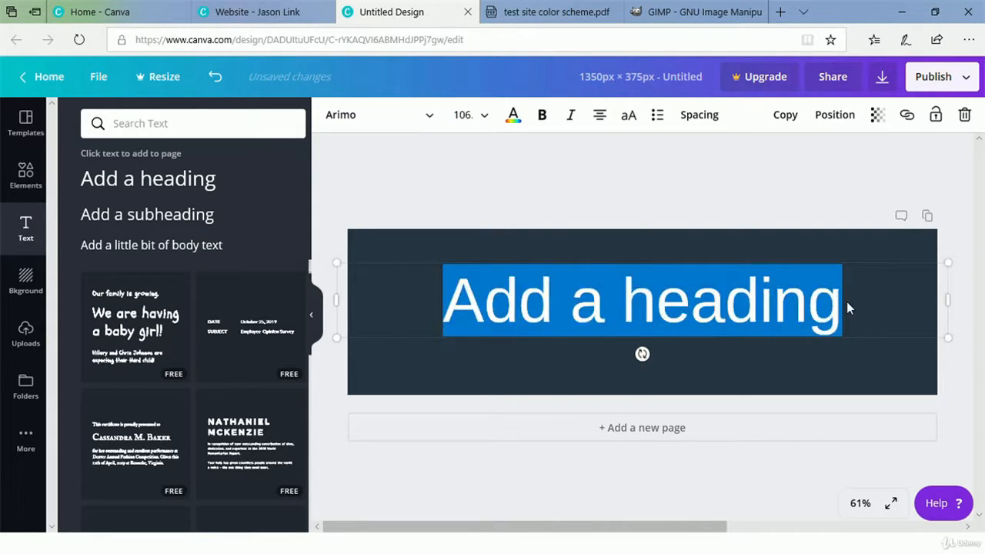
{"action": "type", "text": "Jason"}
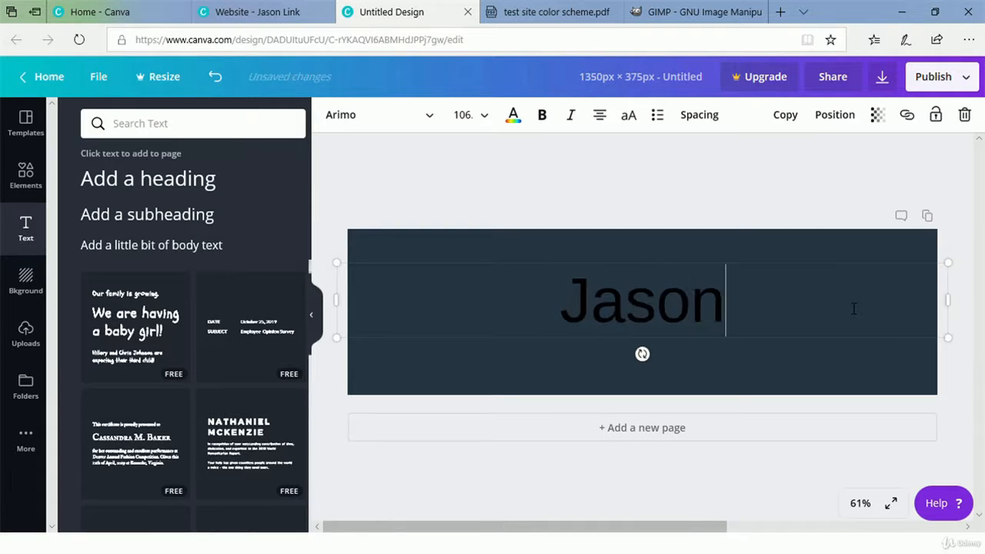
{"action": "type", "text": " Link"}
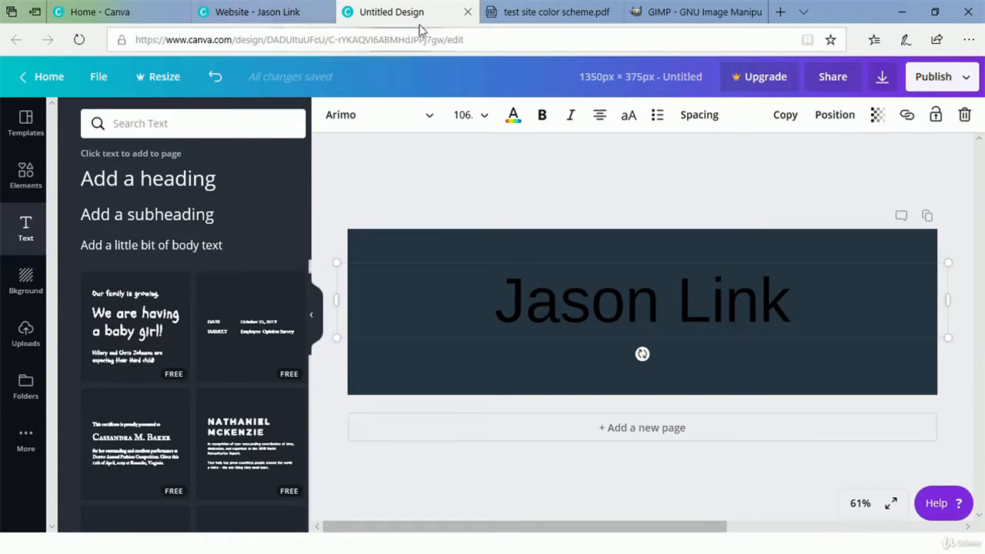
{"action": "left_click", "coordinate": [504, 8]}
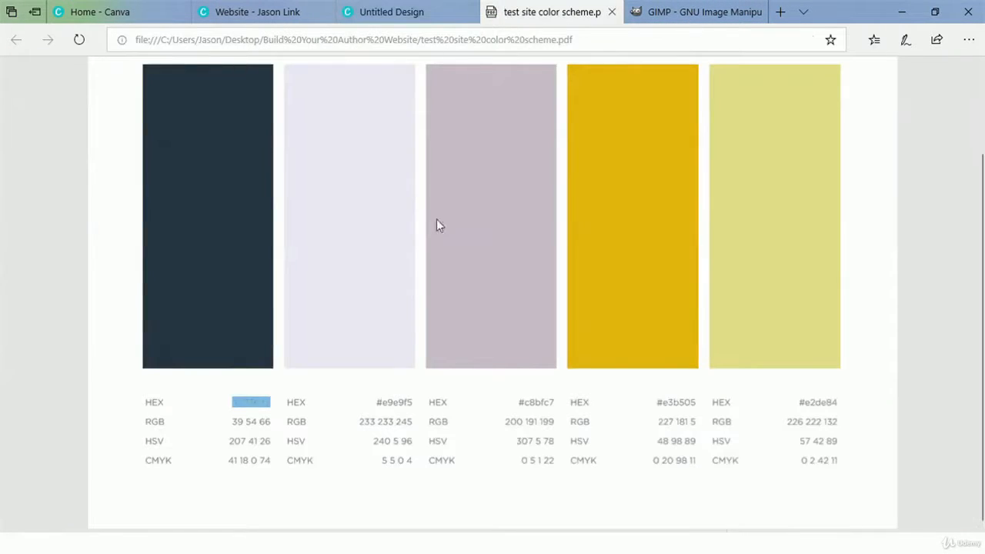
{"action": "double_click", "coordinate": [663, 411]}
{"action": "key", "text": "ctrl+c"}
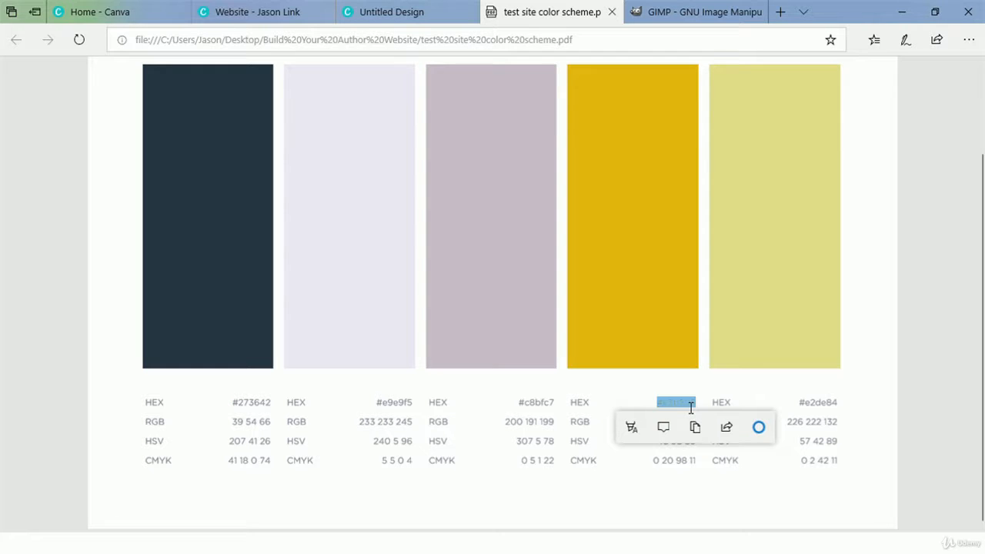
{"action": "key", "text": "ctrl+shift+Tab"}
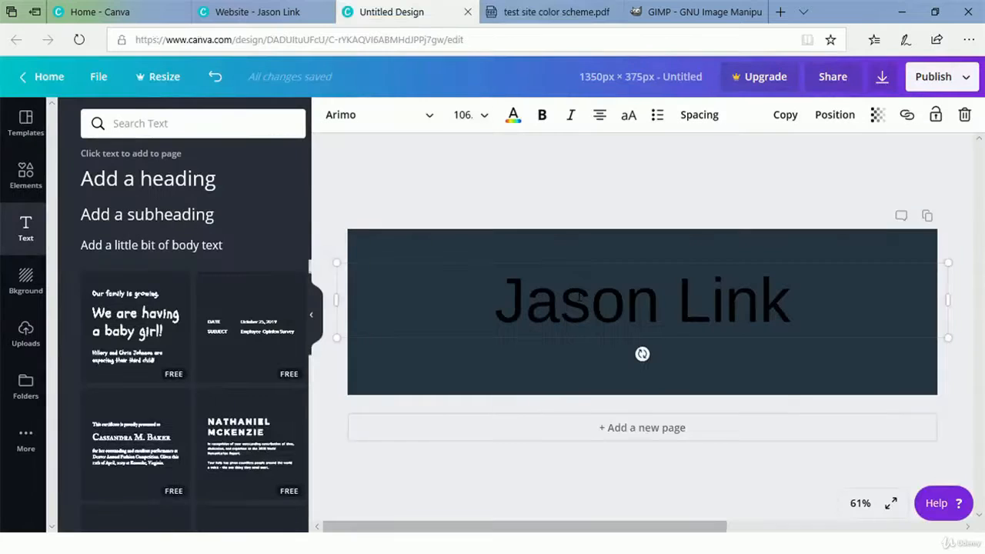
Step: Recolour the heading text from black to the palette yellow #e3b505
{"action": "left_click_drag", "start_coordinate": [493, 319], "coordinate": [803, 326]}
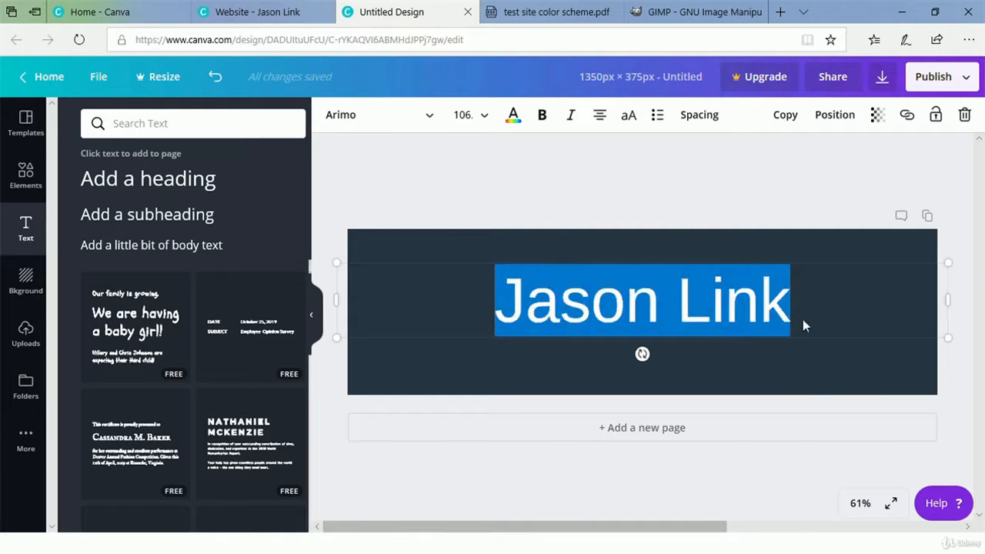
{"action": "left_click", "coordinate": [514, 117]}
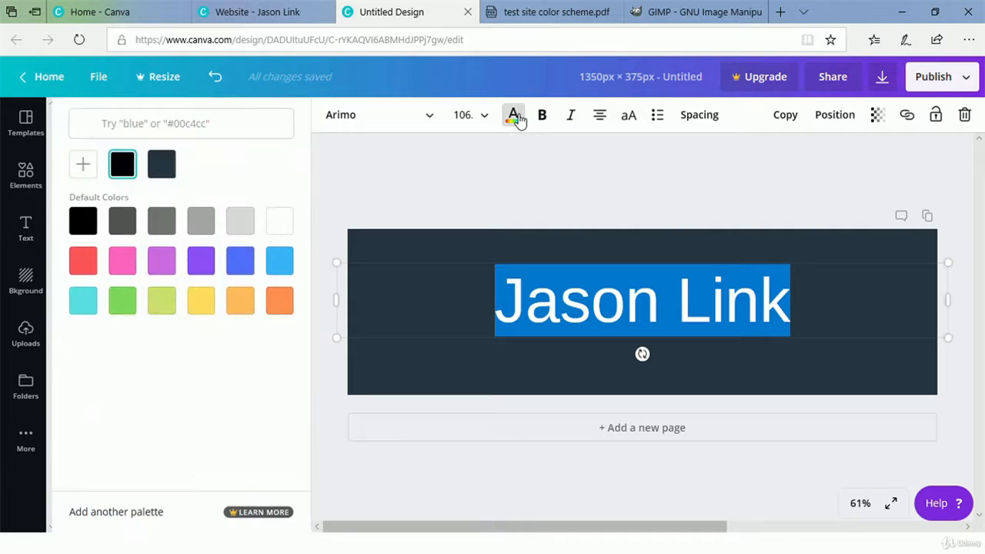
{"action": "left_click", "coordinate": [84, 165]}
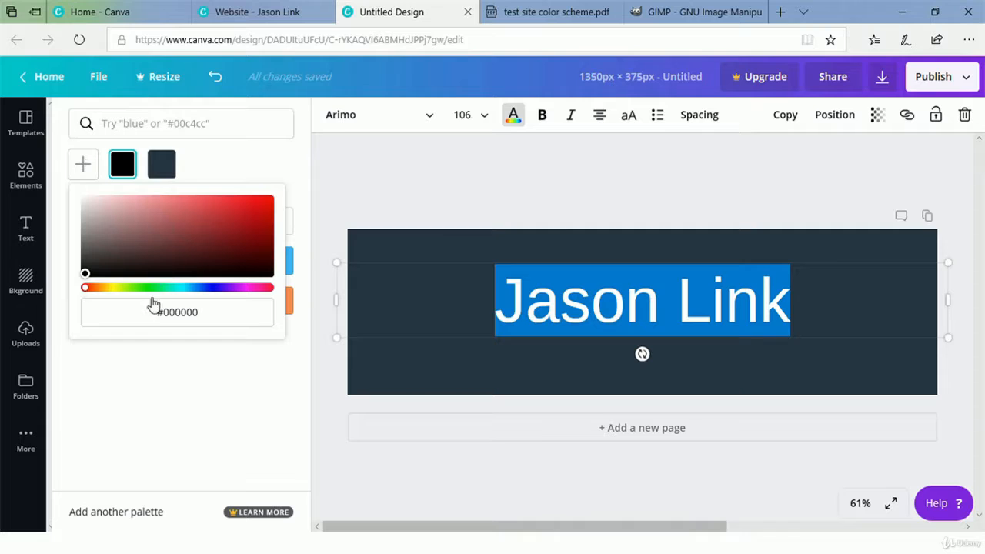
{"action": "left_click", "coordinate": [179, 132]}
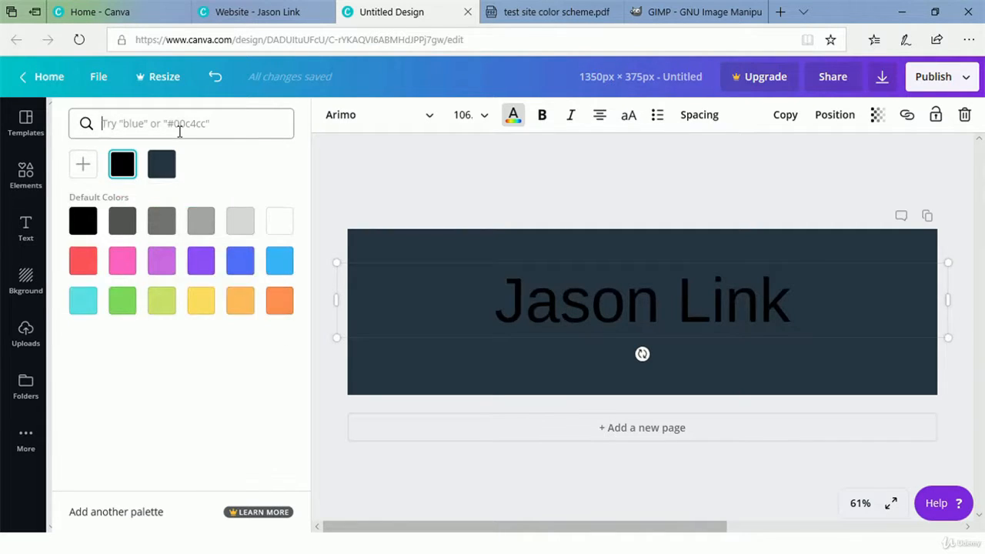
{"action": "key", "text": "ctrl+v"}
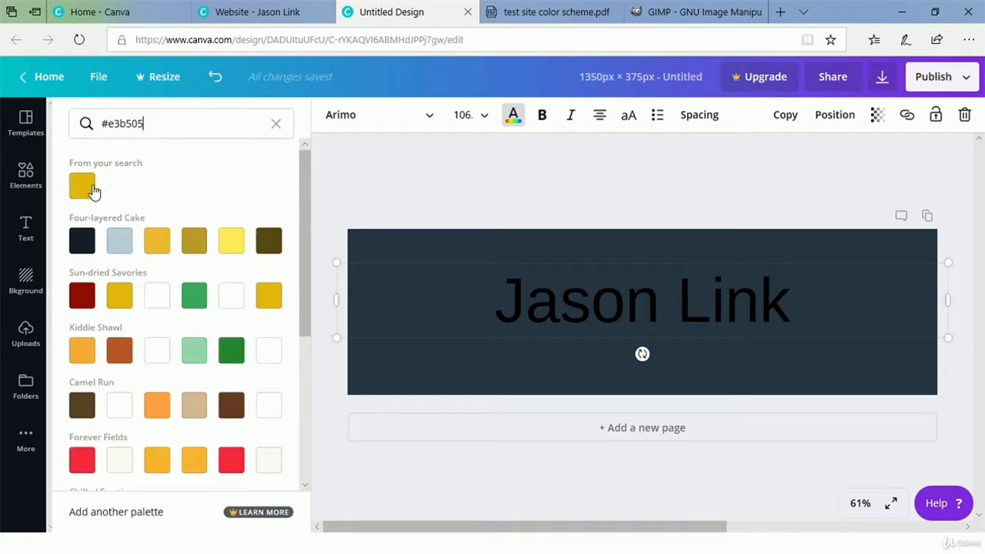
{"action": "left_click", "coordinate": [86, 189]}
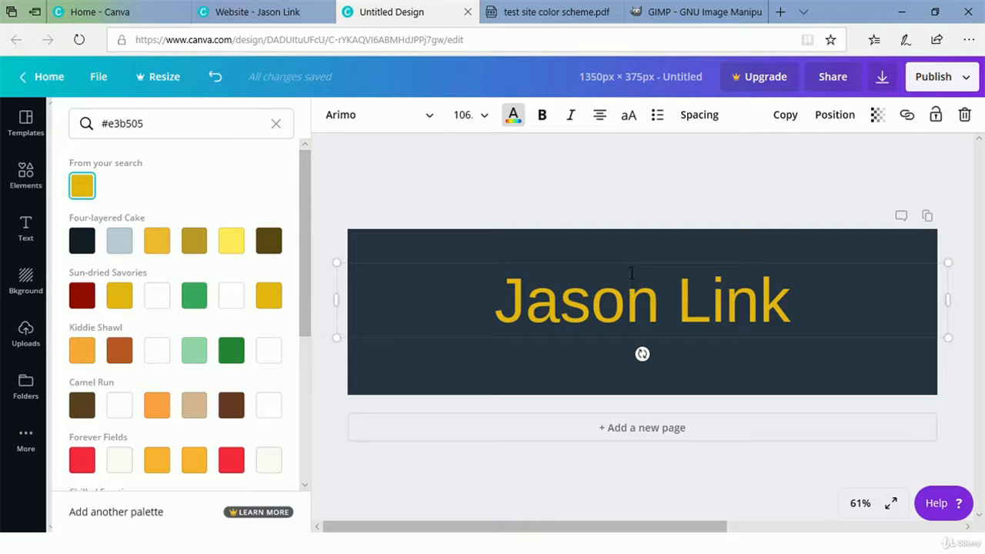
{"action": "left_click", "coordinate": [435, 118]}
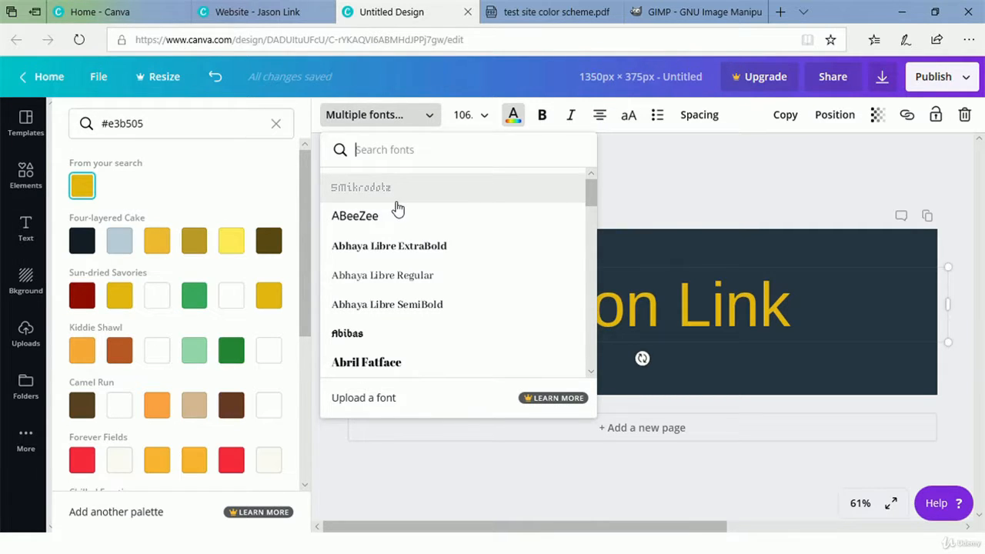
Step: Change the heading's font from Arimo to Amatic SC
{"action": "scroll", "coordinate": [395, 219], "scroll_direction": "down", "scroll_amount": 5}
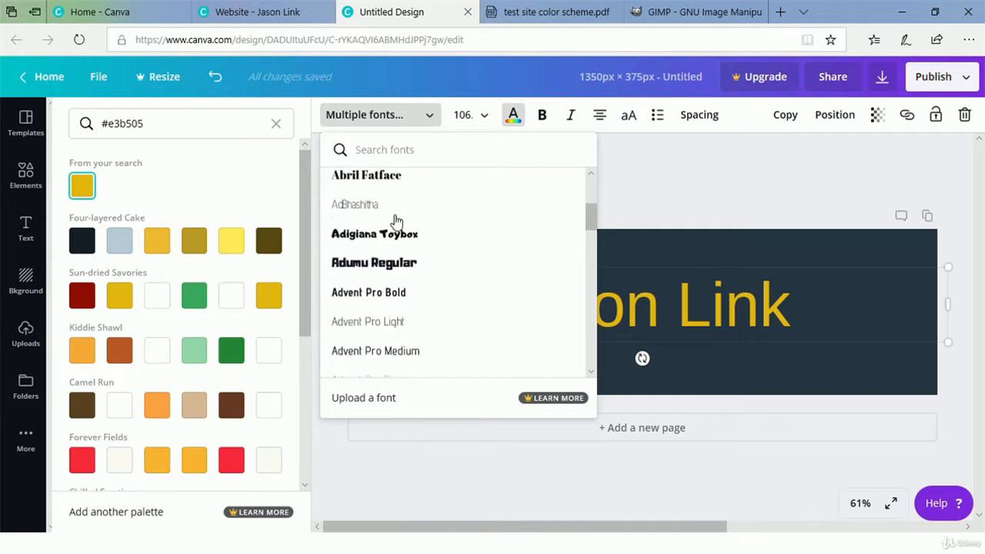
{"action": "scroll", "coordinate": [400, 253], "scroll_direction": "down", "scroll_amount": 4}
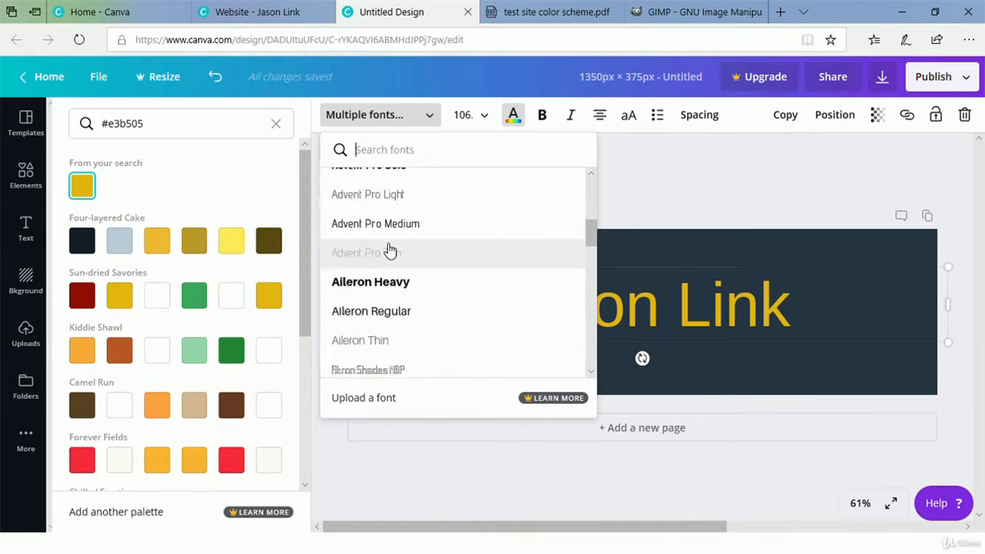
{"action": "scroll", "coordinate": [390, 250], "scroll_direction": "down", "scroll_amount": 5}
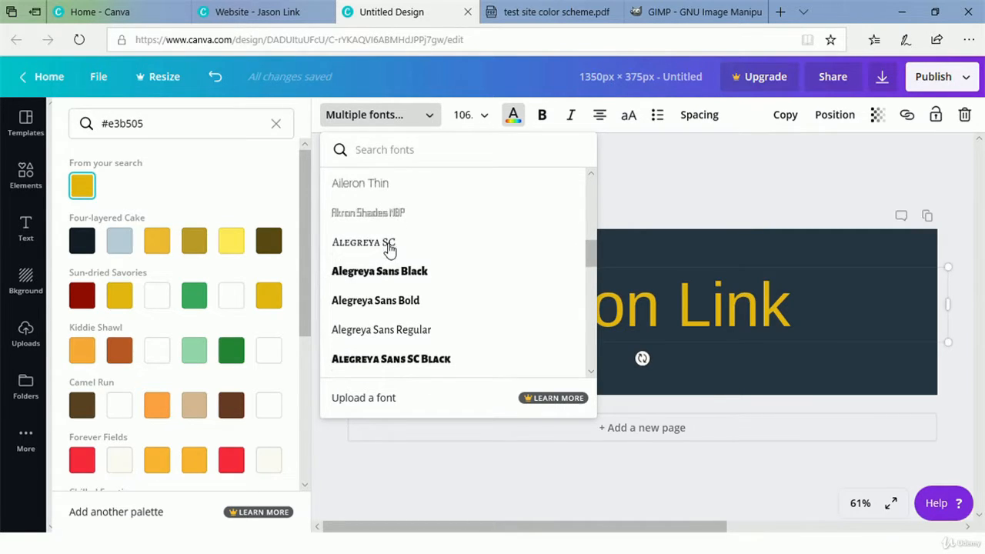
{"action": "scroll", "coordinate": [390, 248], "scroll_direction": "down", "scroll_amount": 12}
{"action": "scroll", "coordinate": [389, 249], "scroll_direction": "down", "scroll_amount": 3}
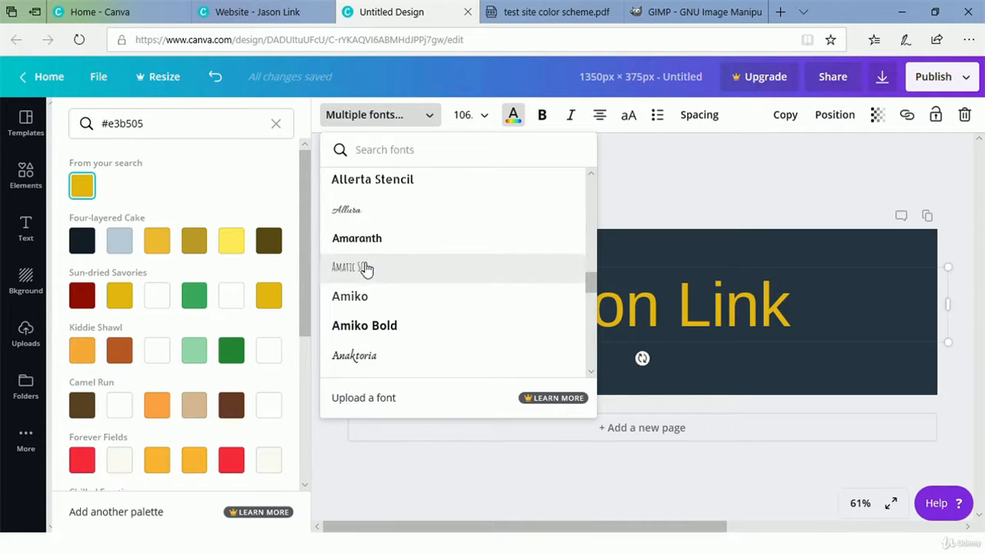
{"action": "left_click", "coordinate": [367, 268]}
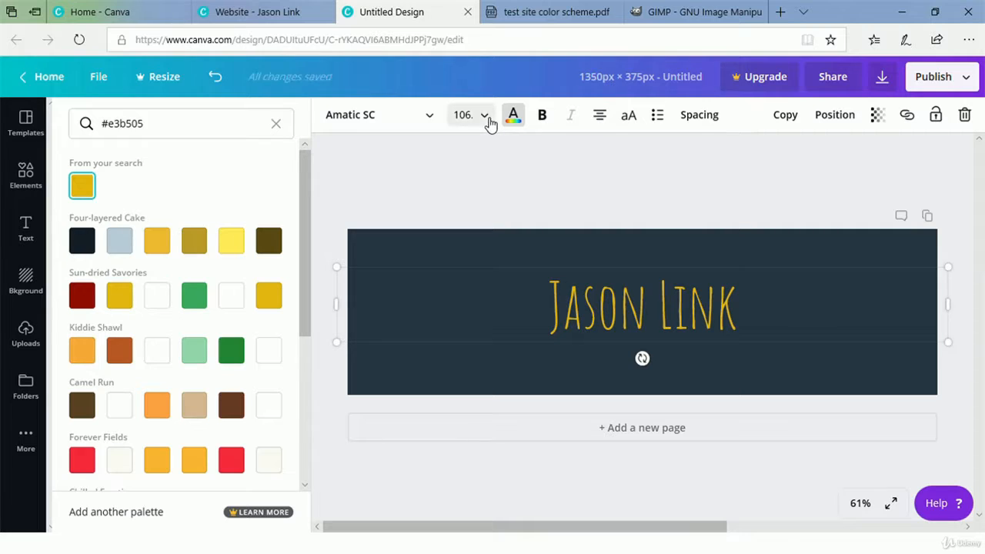
{"action": "left_click", "coordinate": [647, 272]}
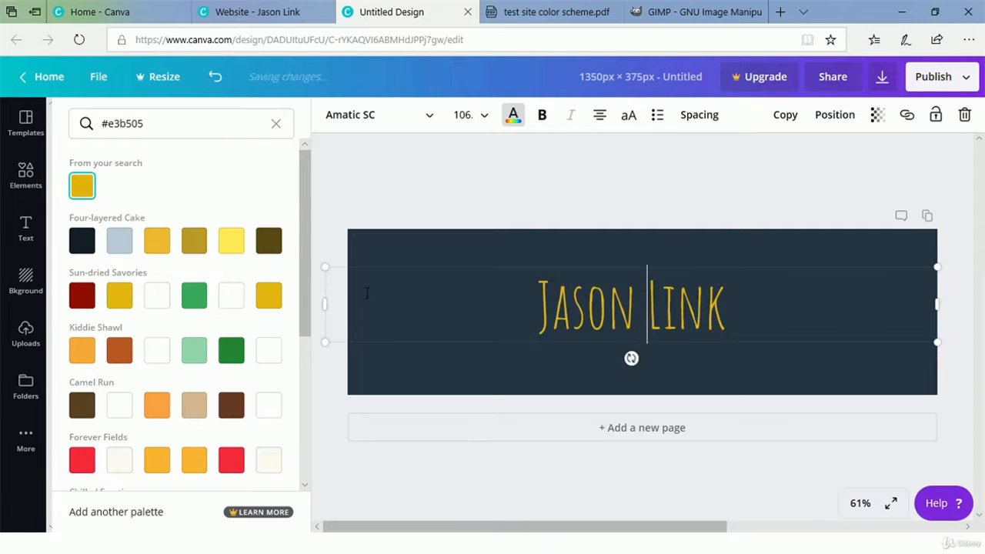
Step: Resize the Amatic SC heading to size 172 and centre it on the banner
{"action": "left_click_drag", "start_coordinate": [419, 312], "coordinate": [440, 463]}
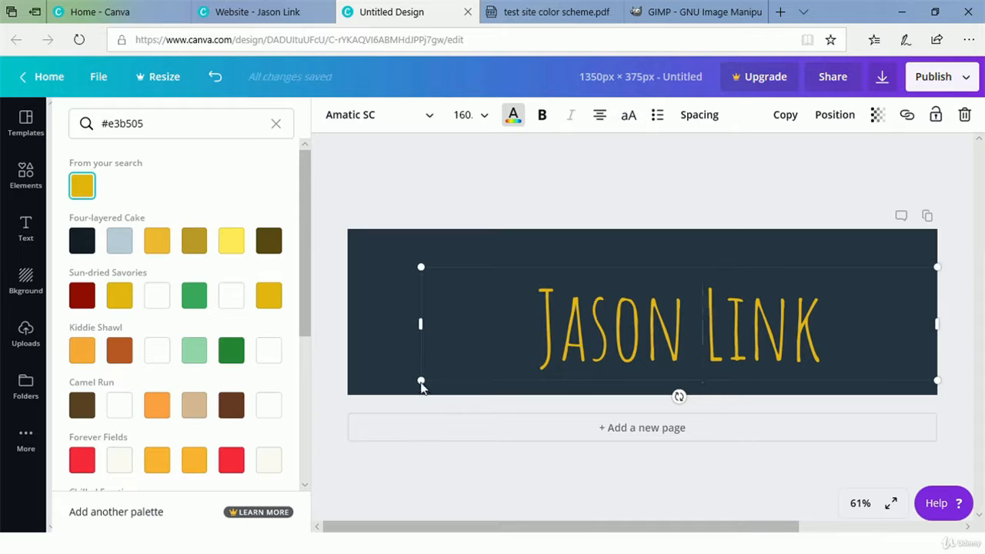
{"action": "left_click_drag", "start_coordinate": [421, 387], "coordinate": [393, 420]}
{"action": "left_click", "coordinate": [635, 310]}
{"action": "left_click_drag", "start_coordinate": [644, 268], "coordinate": [650, 245]}
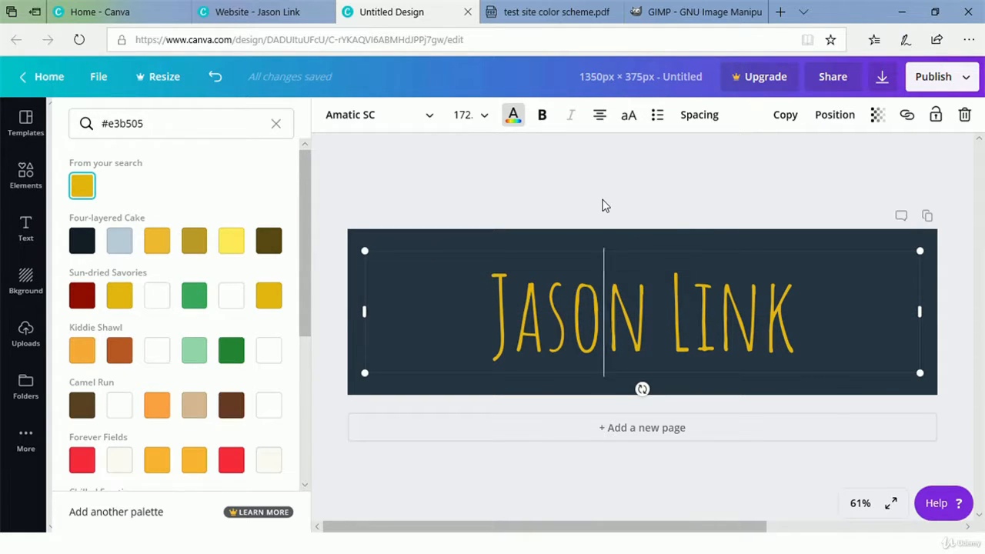
Step: Add a subheading reading 'Fantasy author and writing instructor' to the banner
{"action": "left_click", "coordinate": [556, 196]}
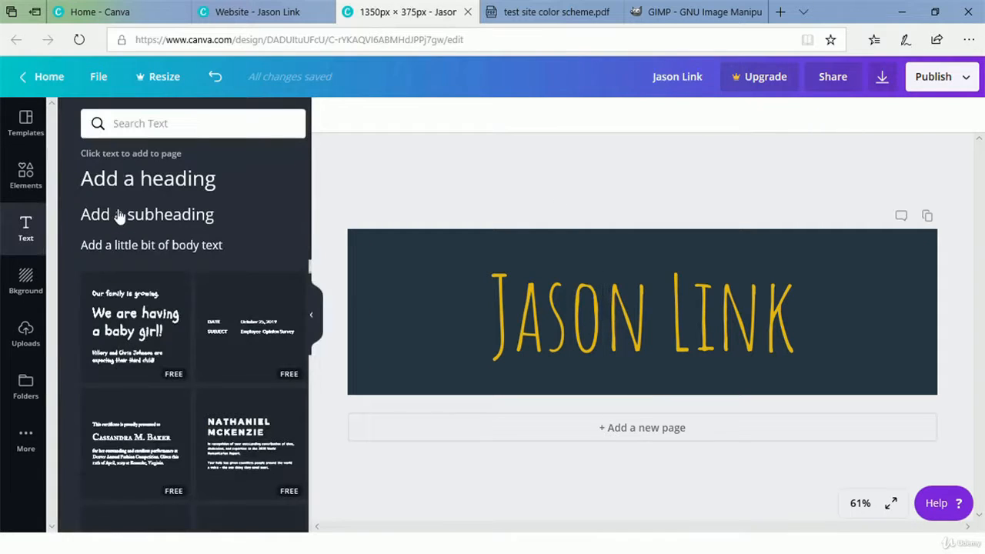
{"action": "left_click", "coordinate": [119, 216]}
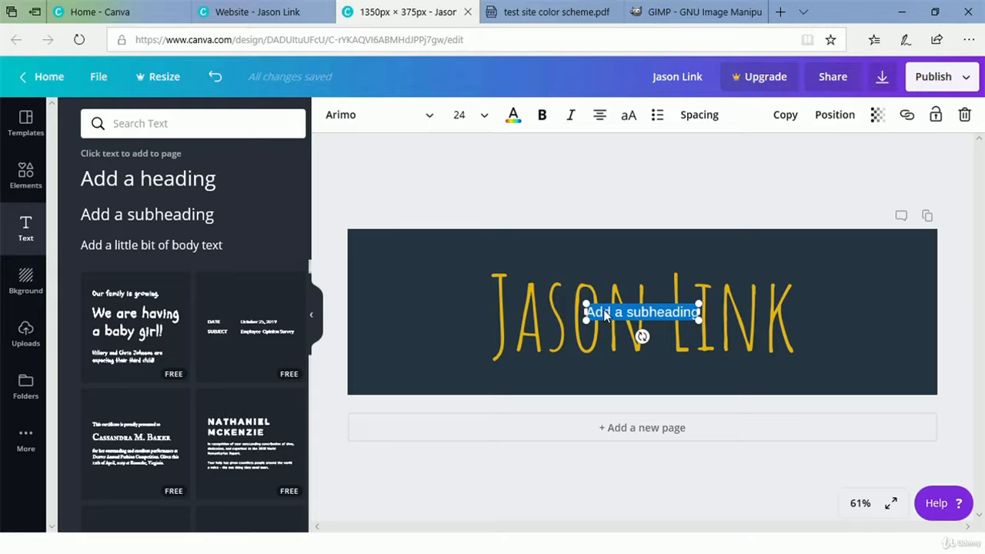
{"action": "type", "text": "Fantasy author and"}
{"action": "type", "text": "wr"}
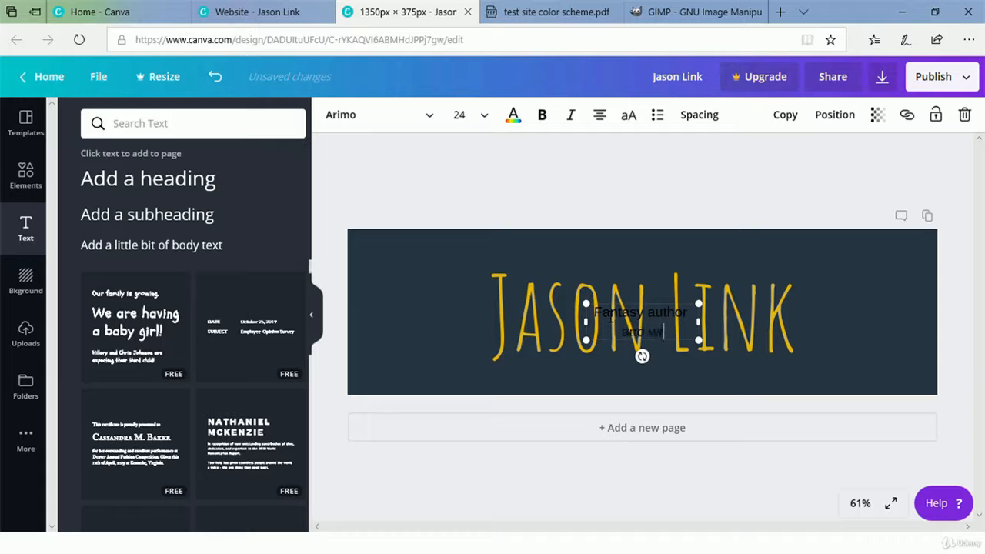
{"action": "type", "text": "iting instruc"}
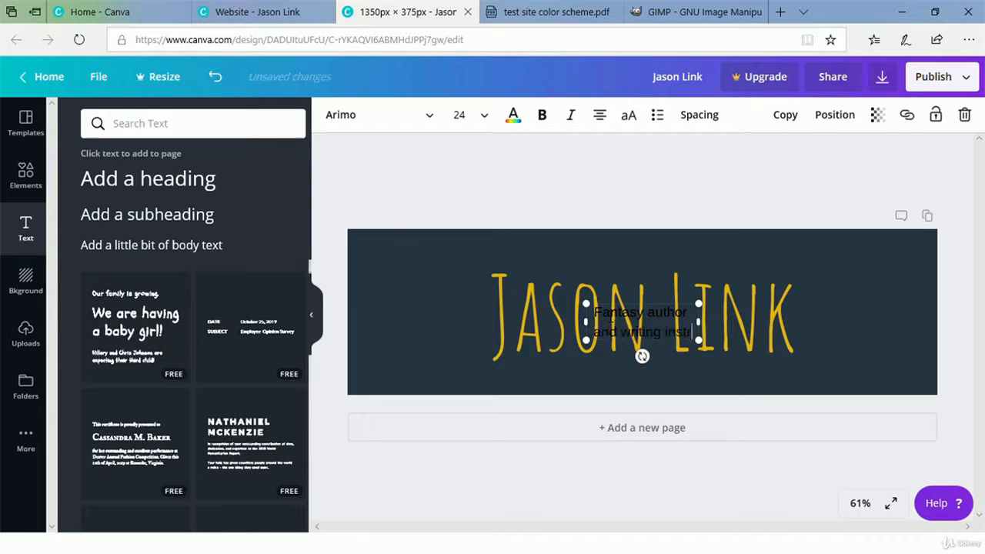
{"action": "type", "text": "tor"}
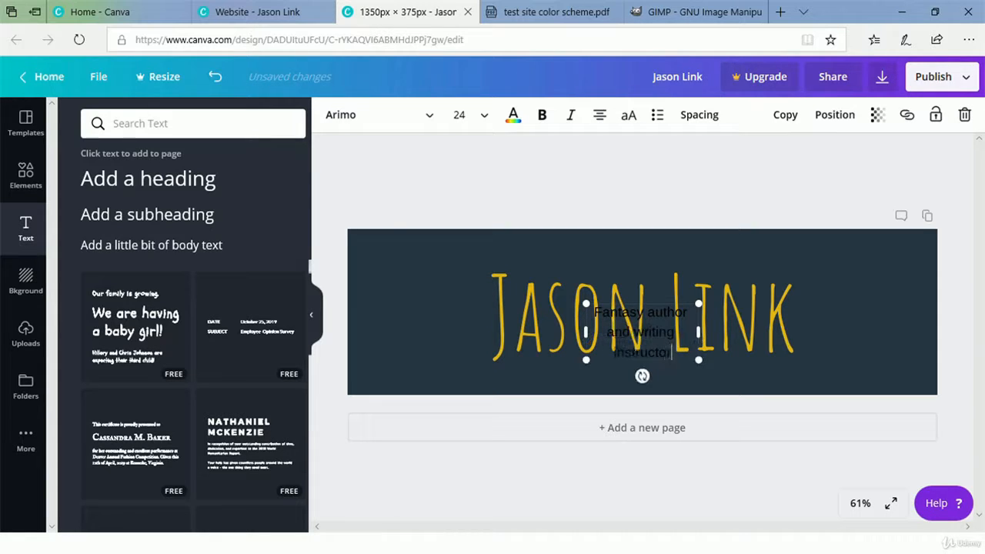
Step: Widen the tagline, move it beneath the heading, and select #e9e9f5 in the colour PDF
{"action": "left_click_drag", "start_coordinate": [586, 332], "coordinate": [471, 345]}
{"action": "triple_click", "coordinate": [508, 316]}
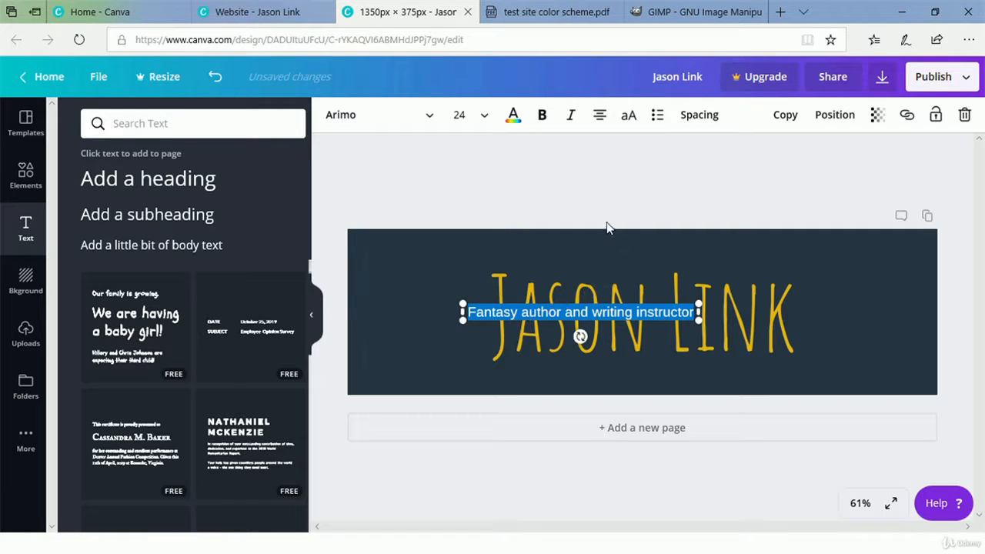
{"action": "left_click_drag", "start_coordinate": [589, 308], "coordinate": [654, 373]}
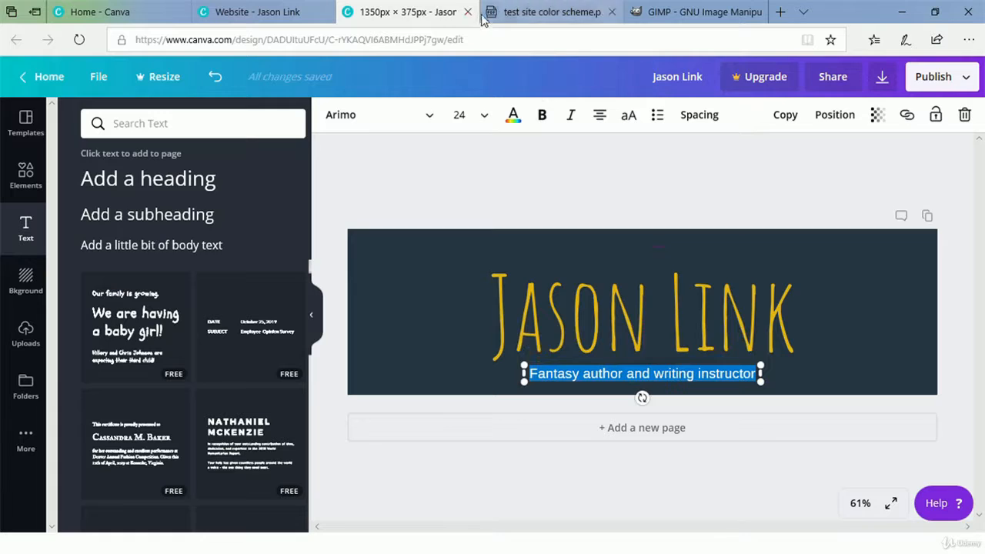
{"action": "left_click", "coordinate": [507, 12]}
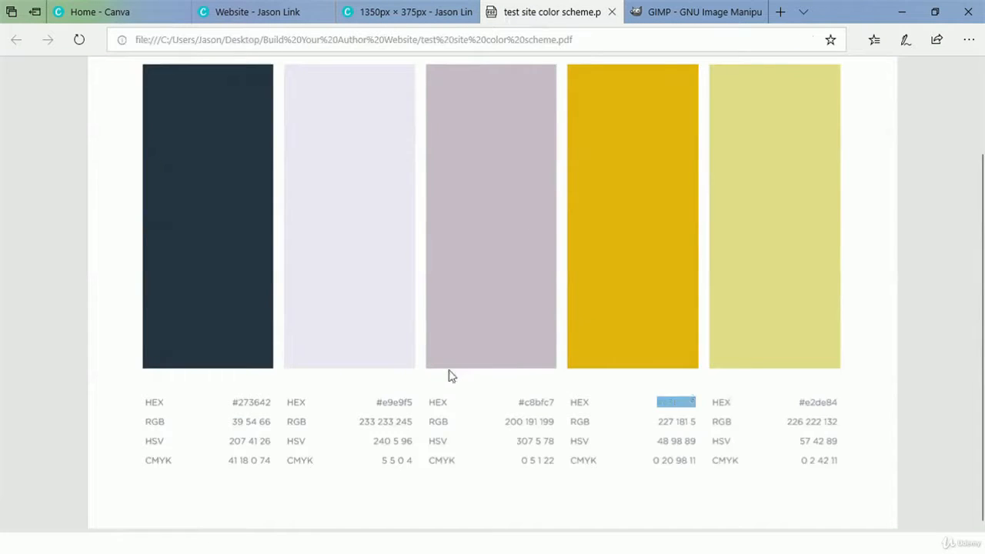
{"action": "left_click_drag", "start_coordinate": [379, 405], "coordinate": [407, 407]}
{"action": "key", "text": "ctrl+c"}
Step: Colour the tagline light lavender #e9e9f5 by pasting the hex code into the colour search
{"action": "left_click", "coordinate": [408, 12]}
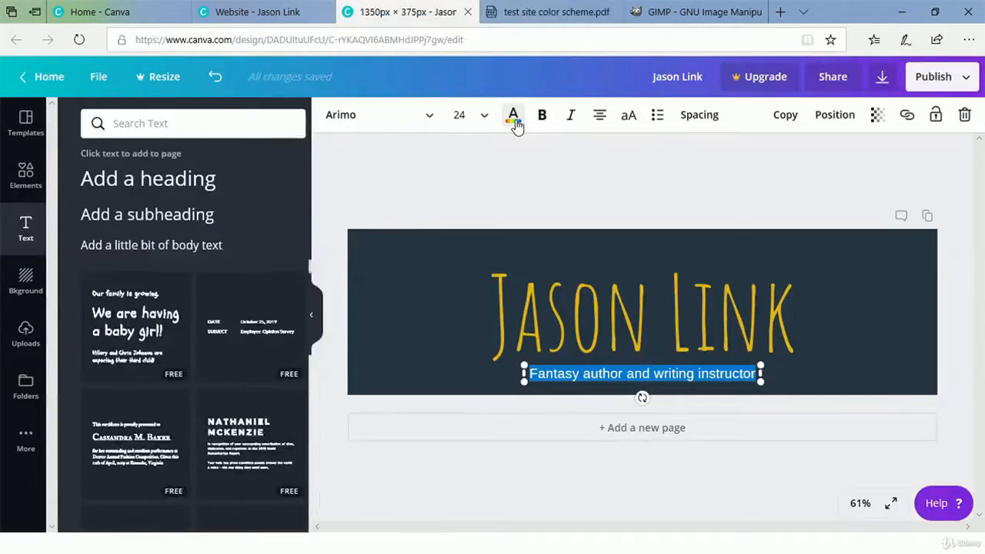
{"action": "left_click", "coordinate": [514, 116]}
{"action": "left_click", "coordinate": [148, 129]}
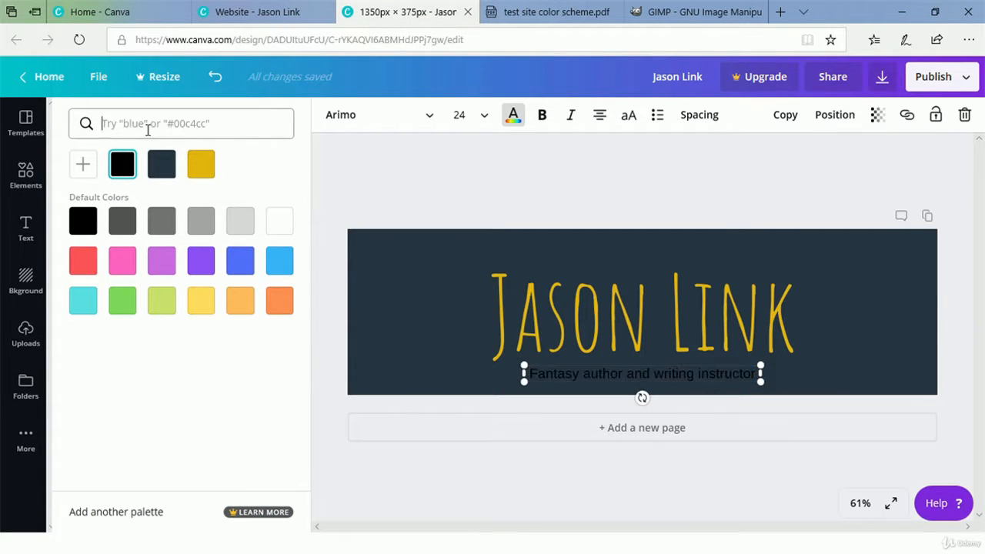
{"action": "key", "text": "ctrl+v"}
{"action": "left_click", "coordinate": [82, 186]}
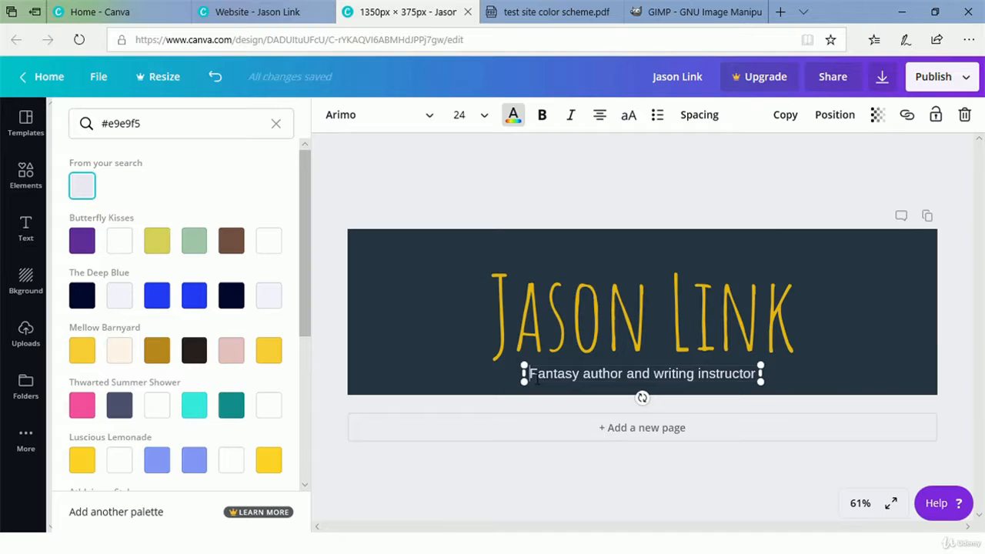
{"action": "left_click_drag", "start_coordinate": [536, 379], "coordinate": [763, 380]}
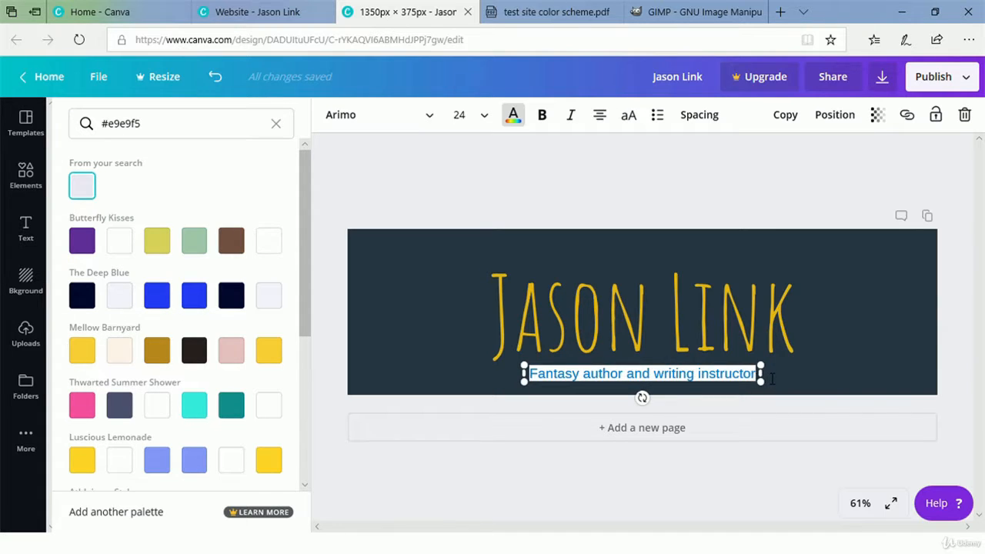
{"action": "left_click", "coordinate": [433, 117]}
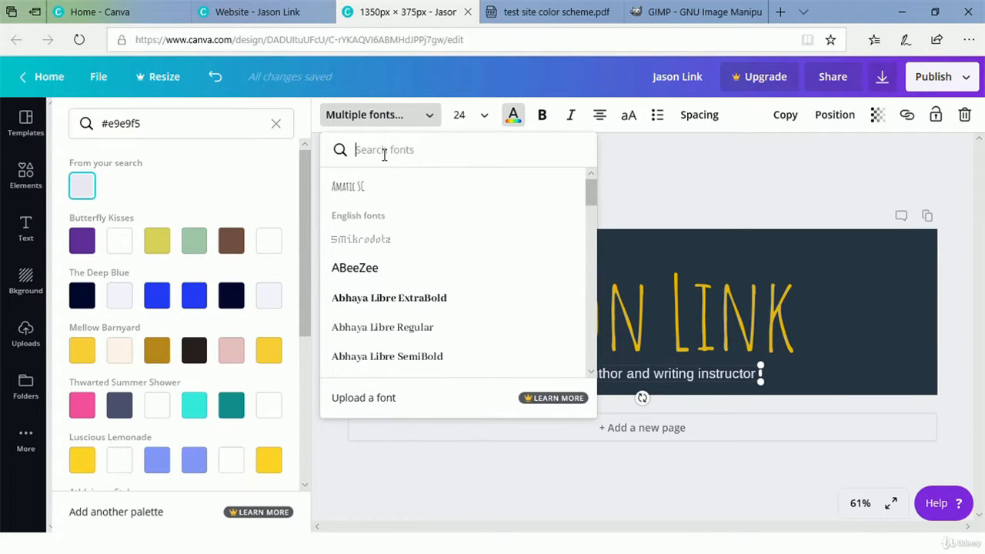
Step: Set the tagline font to Oswald and nudge the Jason Link title slightly upward
{"action": "type", "text": "oswald"}
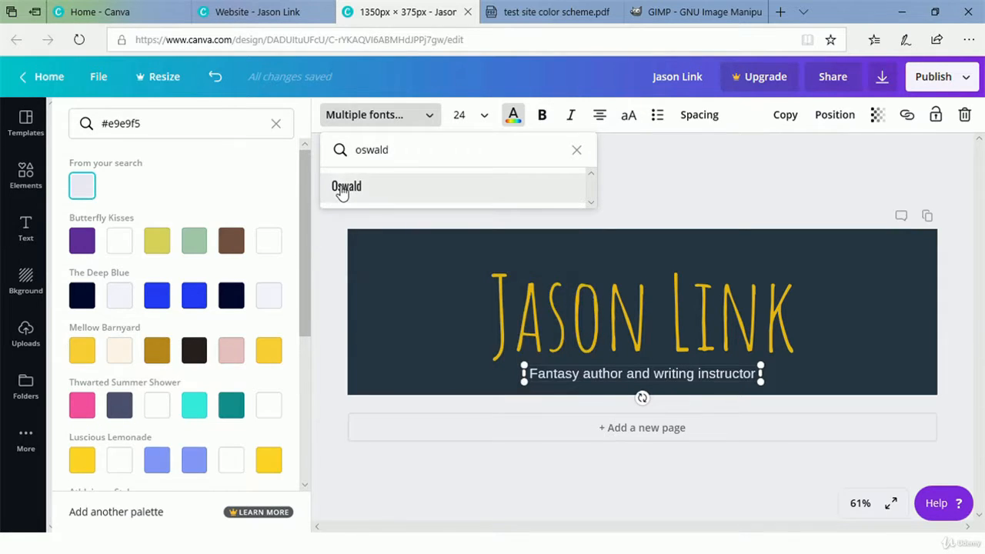
{"action": "key", "text": "Return"}
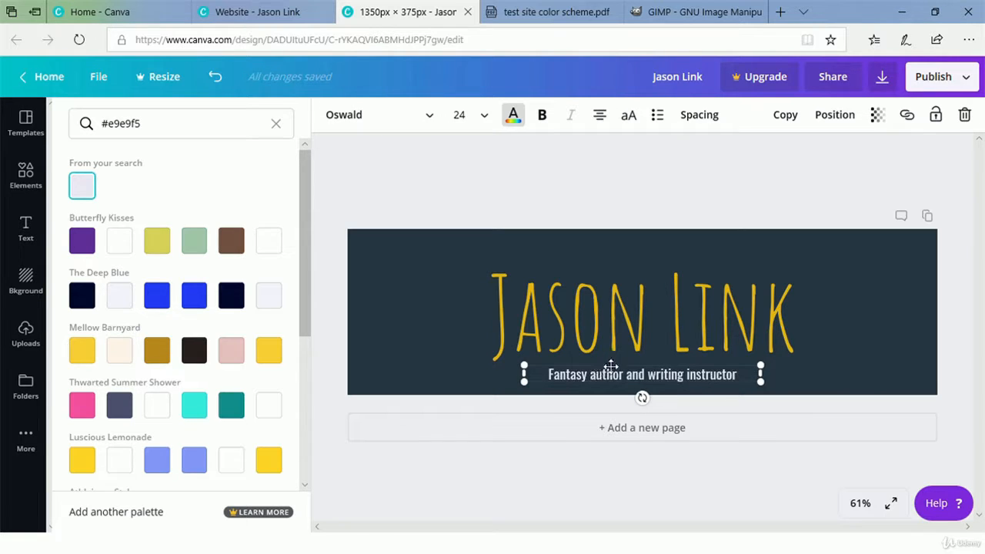
{"action": "left_click", "coordinate": [620, 298]}
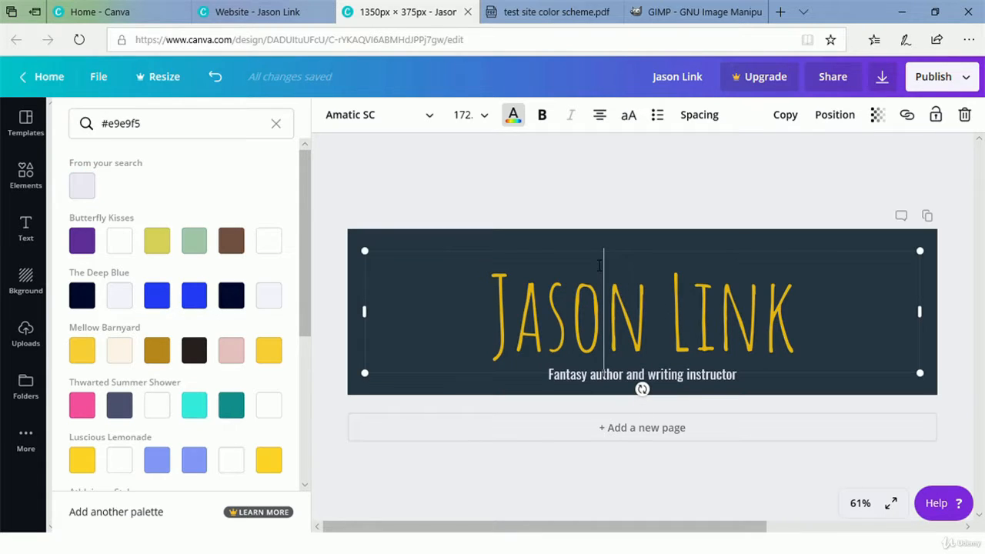
{"action": "left_click_drag", "start_coordinate": [596, 256], "coordinate": [593, 240]}
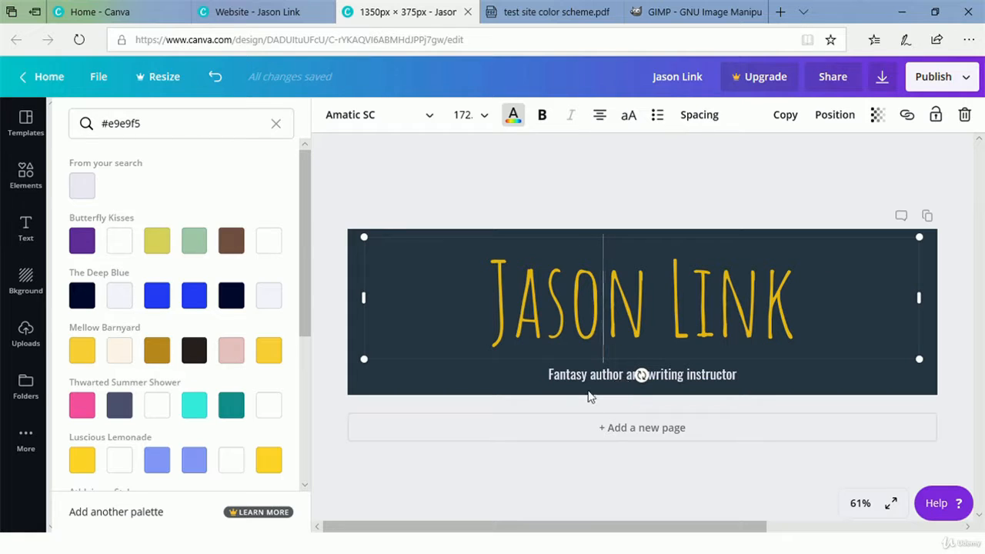
Step: Enlarge the tagline to 28.7 and raise it snugly beneath the title
{"action": "left_click", "coordinate": [543, 385]}
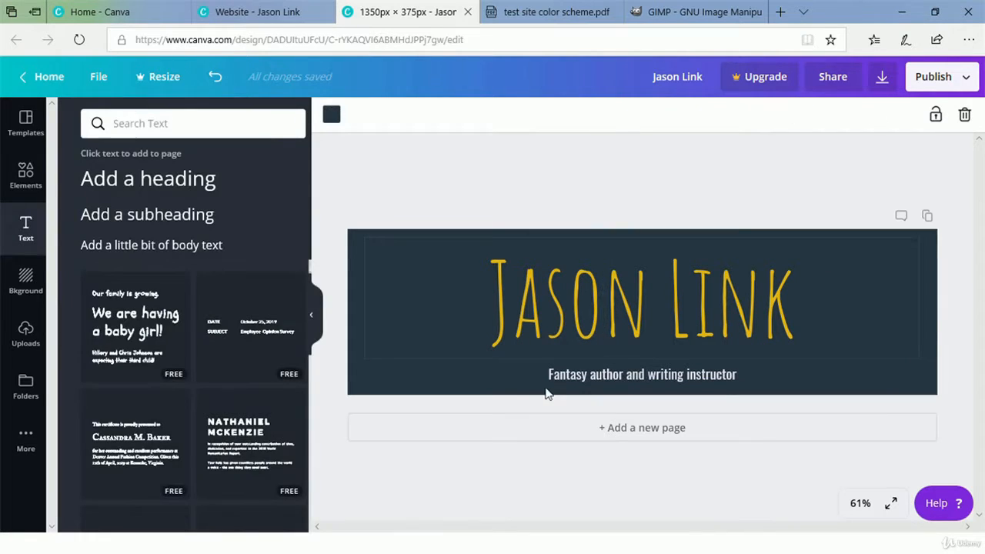
{"action": "left_click", "coordinate": [603, 374]}
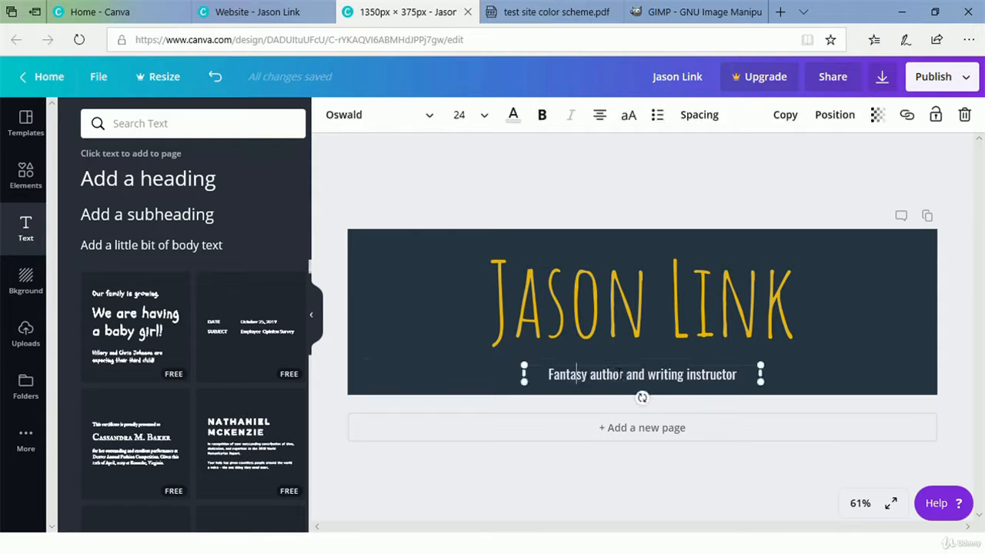
{"action": "left_click_drag", "start_coordinate": [618, 367], "coordinate": [617, 348]}
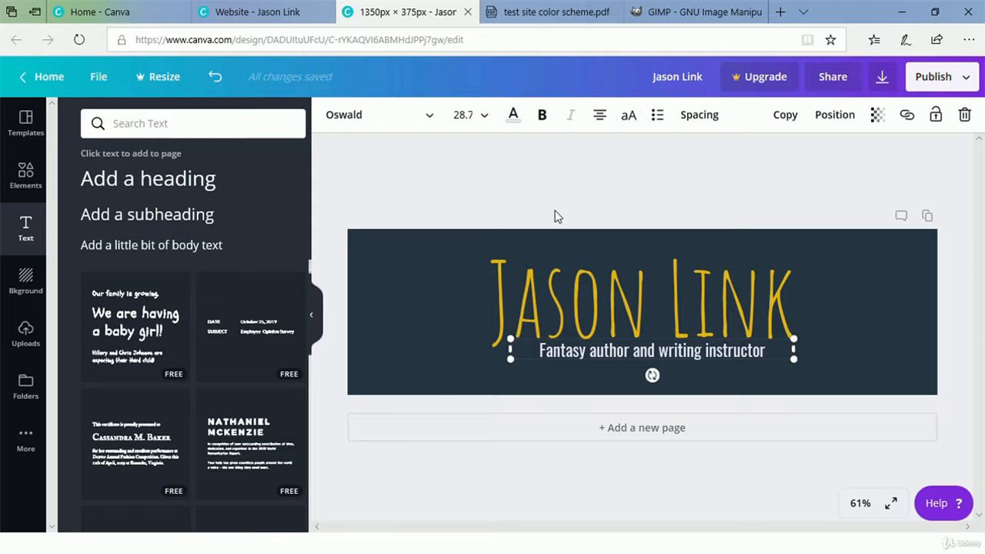
Step: Search the Elements library for 'pen' graphics
{"action": "left_click", "coordinate": [31, 173]}
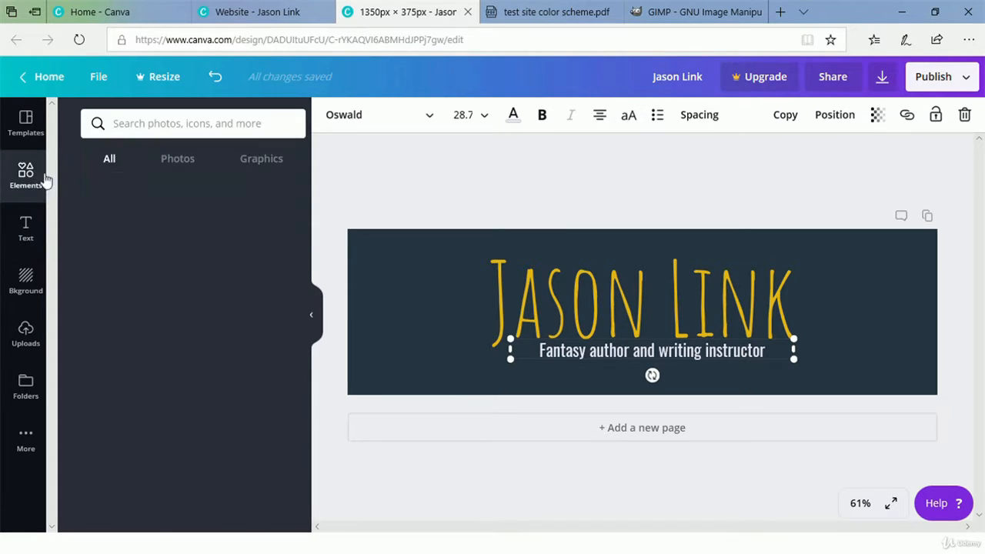
{"action": "scroll", "coordinate": [150, 234], "scroll_direction": "down", "scroll_amount": 1}
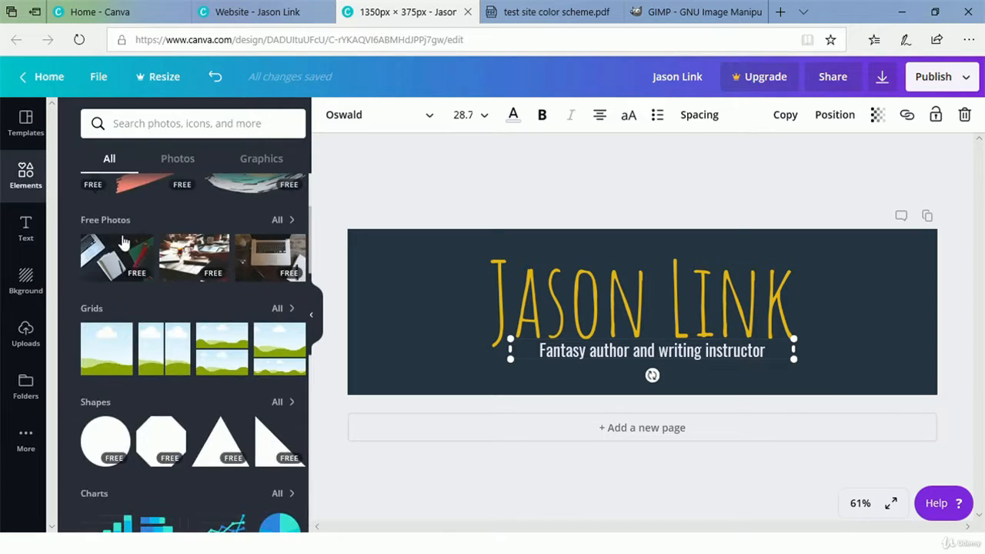
{"action": "scroll", "coordinate": [112, 246], "scroll_direction": "down", "scroll_amount": 2}
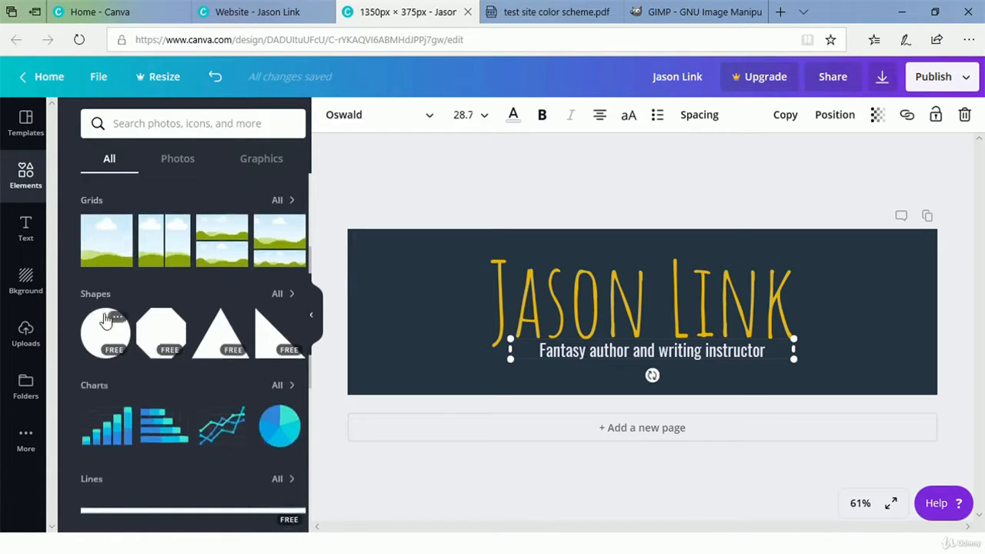
{"action": "scroll", "coordinate": [105, 319], "scroll_direction": "down", "scroll_amount": 3}
{"action": "scroll", "coordinate": [100, 347], "scroll_direction": "down", "scroll_amount": 1}
{"action": "scroll", "coordinate": [100, 350], "scroll_direction": "down", "scroll_amount": 3}
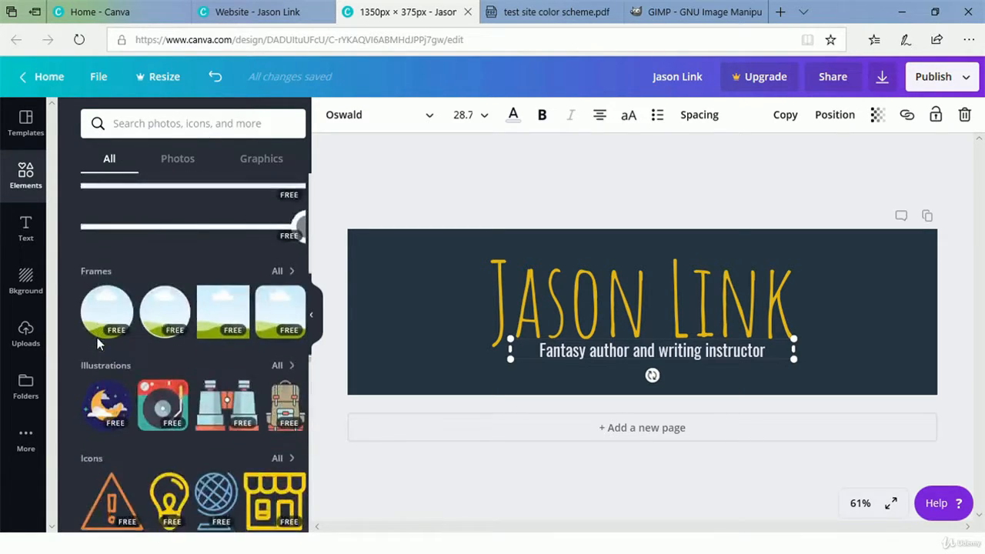
{"action": "scroll", "coordinate": [119, 353], "scroll_direction": "down", "scroll_amount": 1}
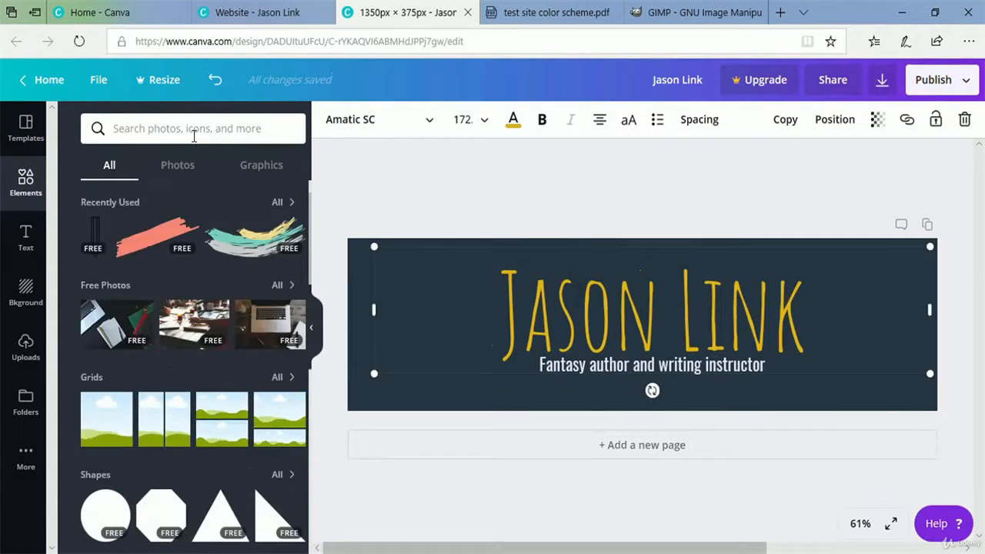
{"action": "left_click", "coordinate": [194, 135]}
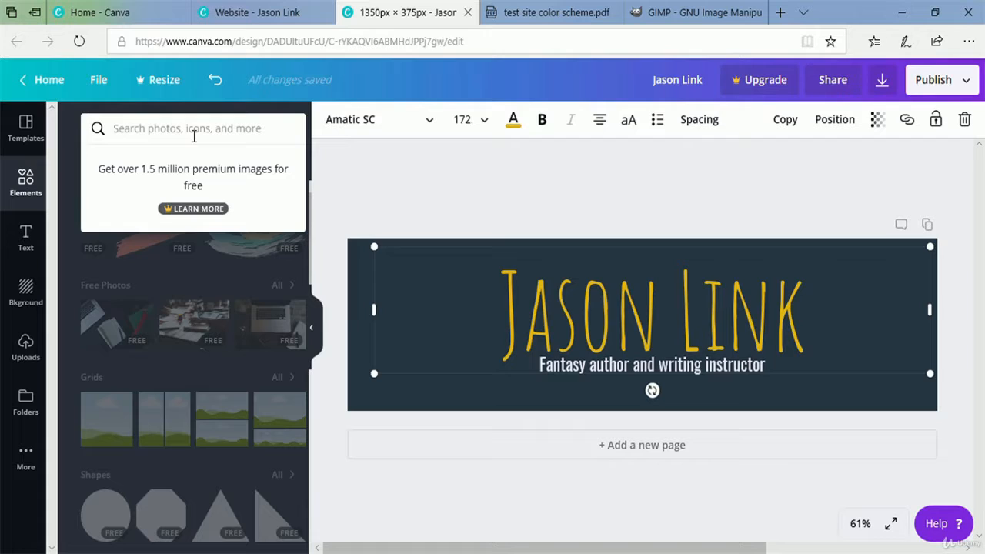
{"action": "type", "text": "pen"}
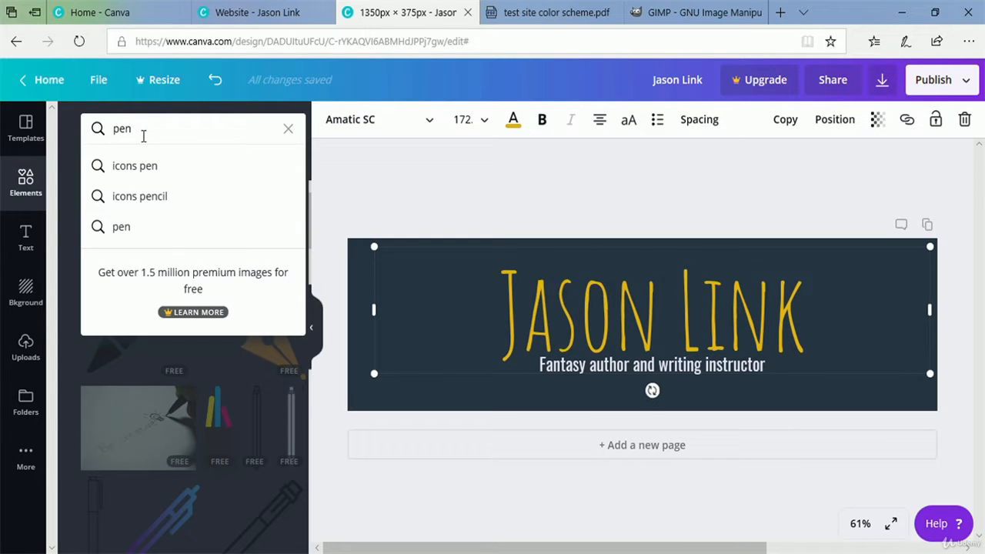
{"action": "key", "text": "Return"}
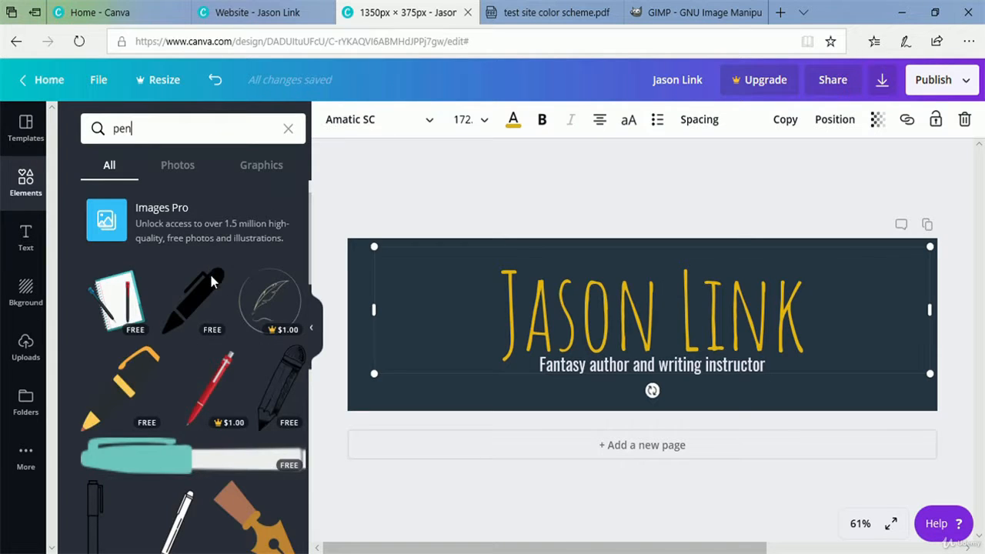
Step: Add the quill-in-circle graphic left of Jason Link, enlarged to 377×377 and aligned to the bottom edge
{"action": "left_click", "coordinate": [274, 298]}
{"action": "left_click_drag", "start_coordinate": [654, 273], "coordinate": [488, 271]}
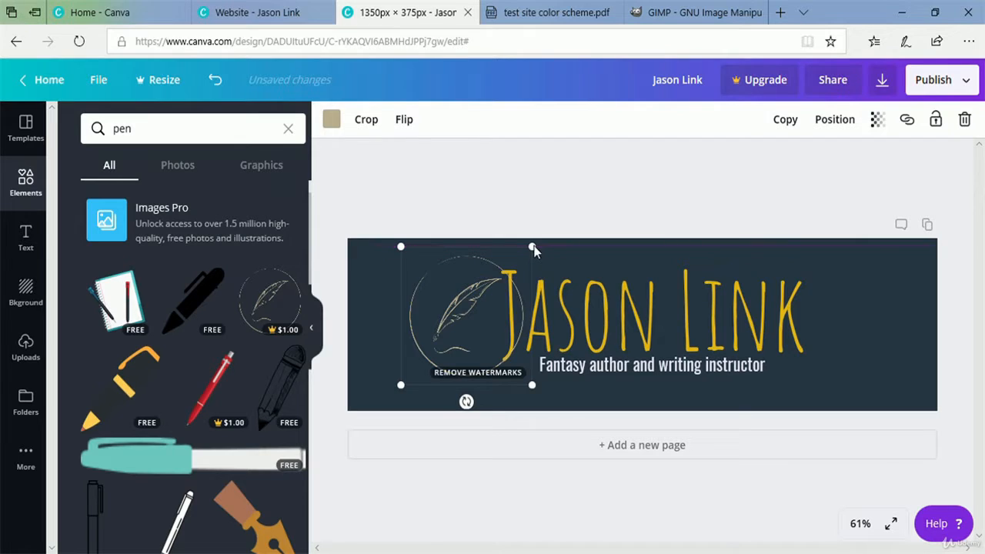
{"action": "left_click_drag", "start_coordinate": [578, 242], "coordinate": [587, 232]}
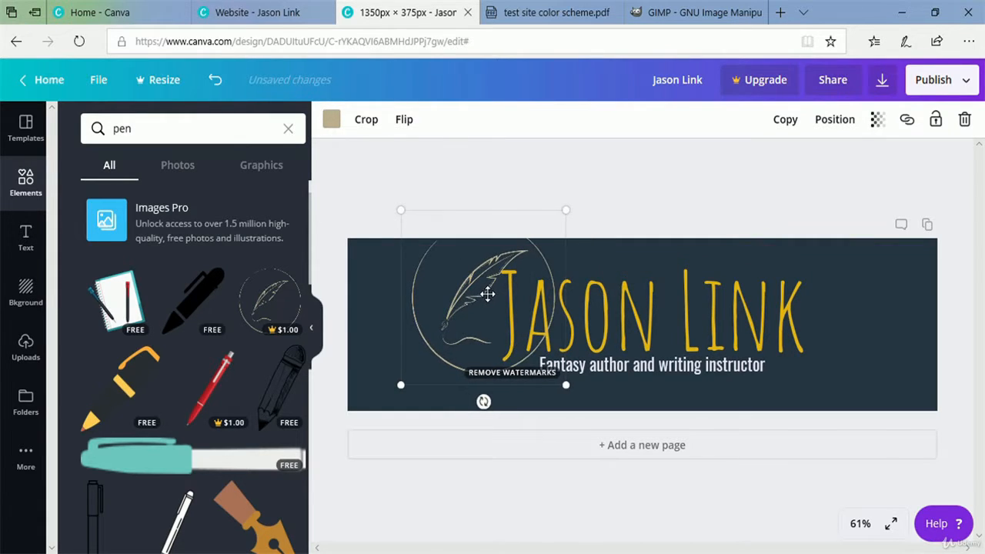
{"action": "left_click_drag", "start_coordinate": [489, 310], "coordinate": [493, 314]}
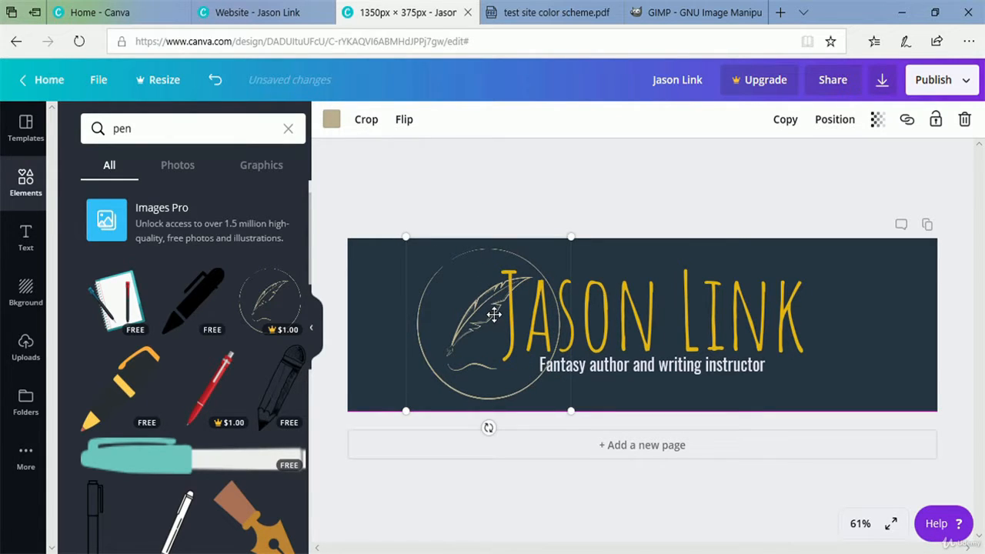
Step: Recolour the quill graphic yellow to match the gold heading
{"action": "left_click", "coordinate": [339, 125]}
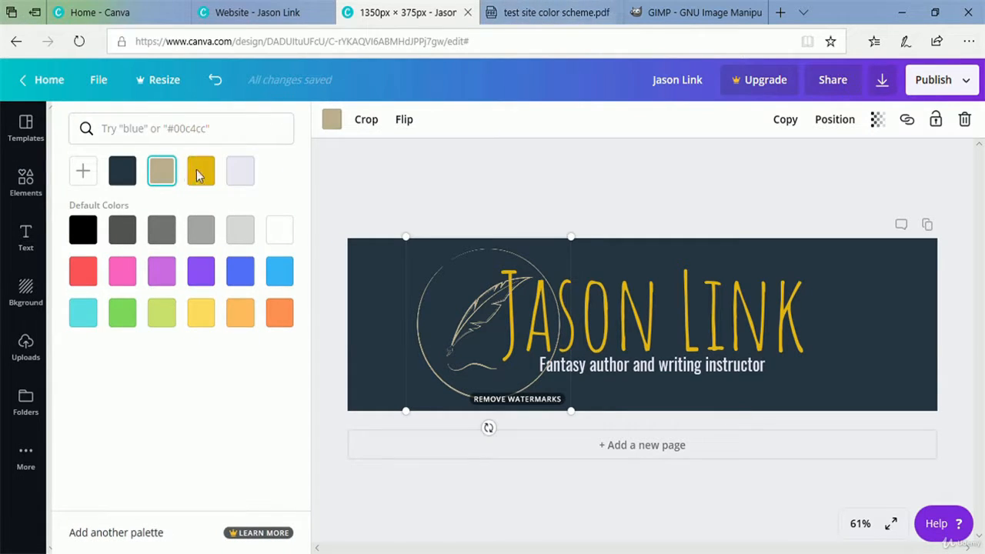
{"action": "left_click", "coordinate": [203, 173]}
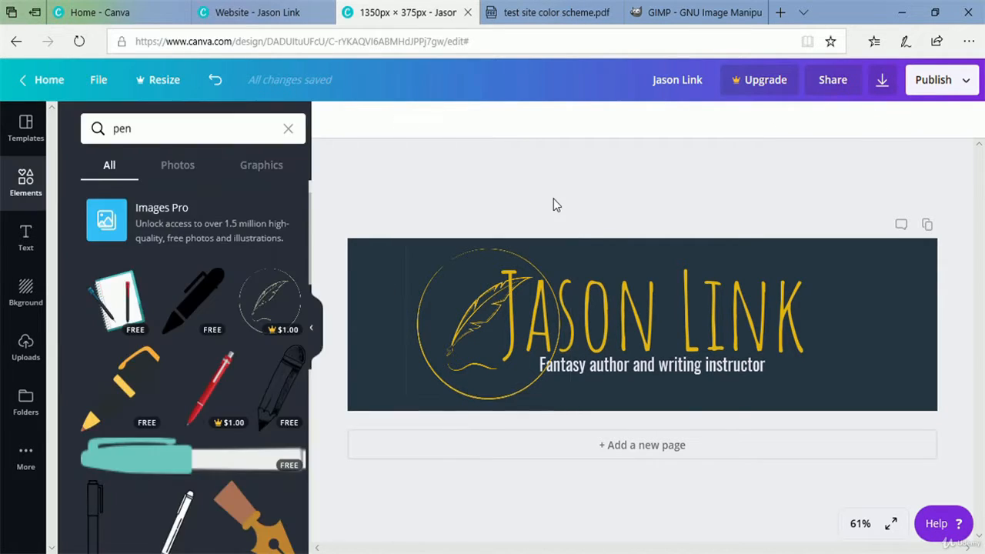
{"action": "key", "text": "ctrl+z"}
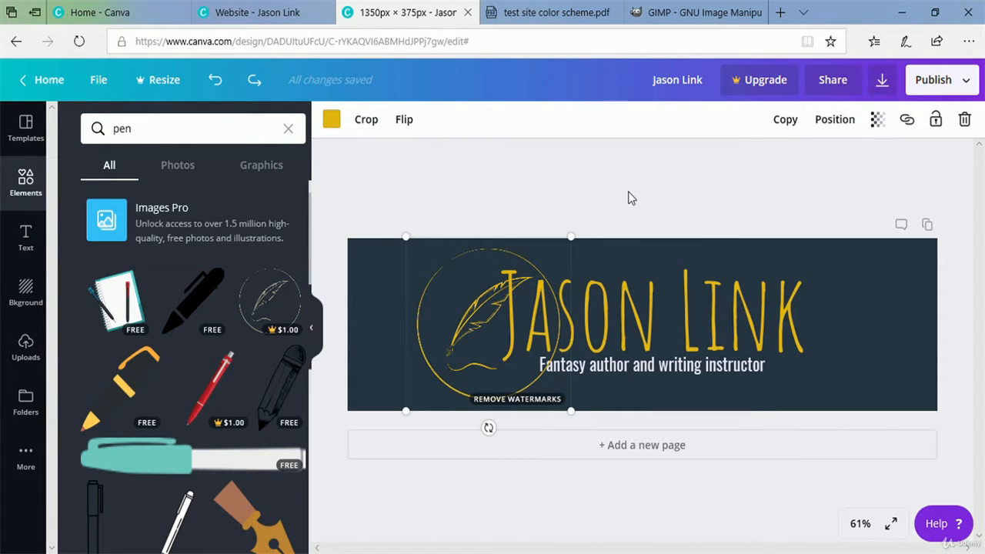
Step: Choose JPG as the banner's download file type, then close the download panel
{"action": "left_click", "coordinate": [883, 85]}
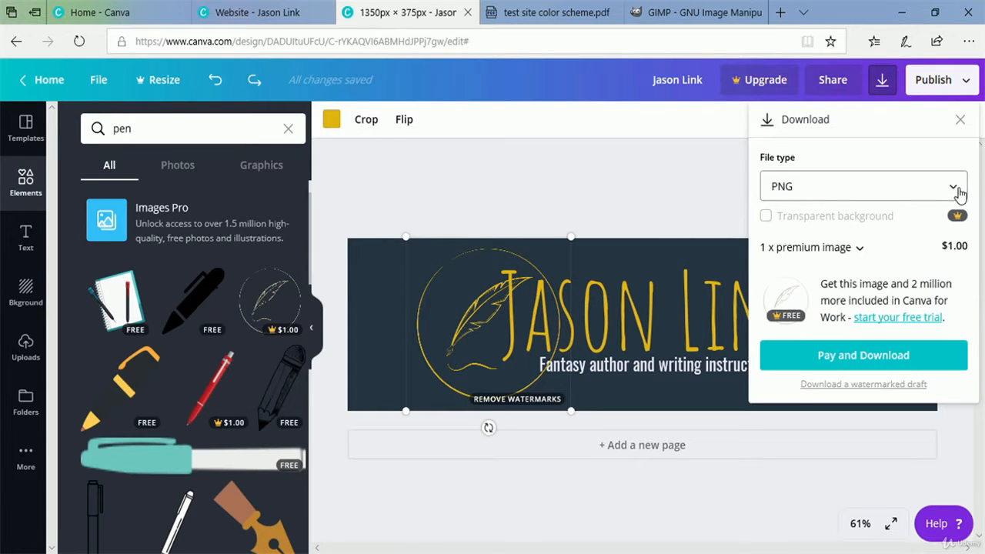
{"action": "left_click", "coordinate": [954, 188]}
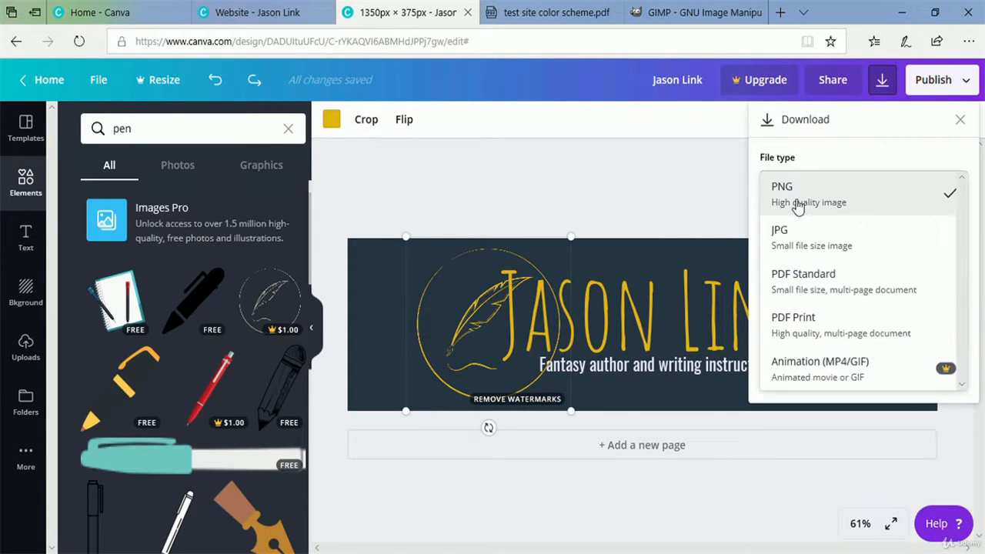
{"action": "left_click", "coordinate": [801, 243]}
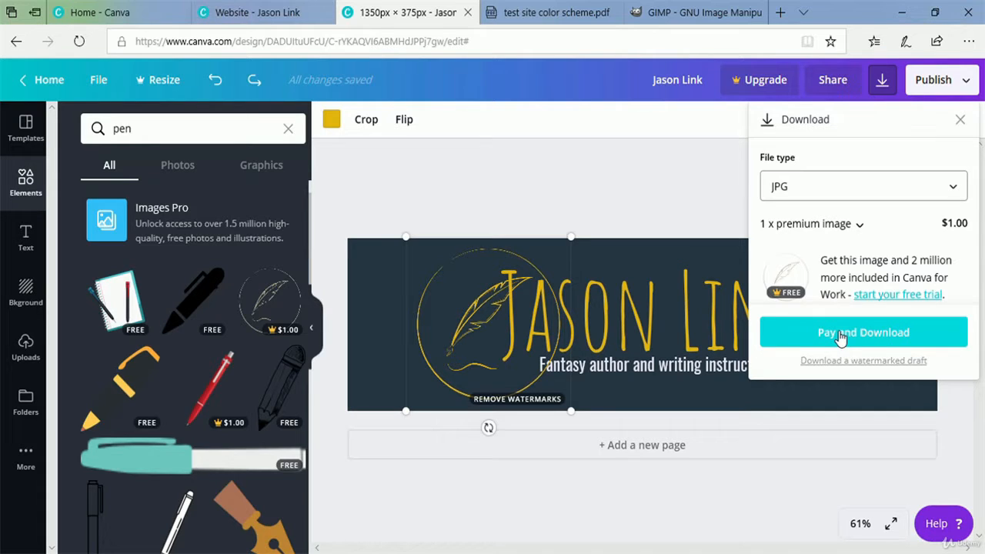
{"action": "left_click", "coordinate": [382, 156]}
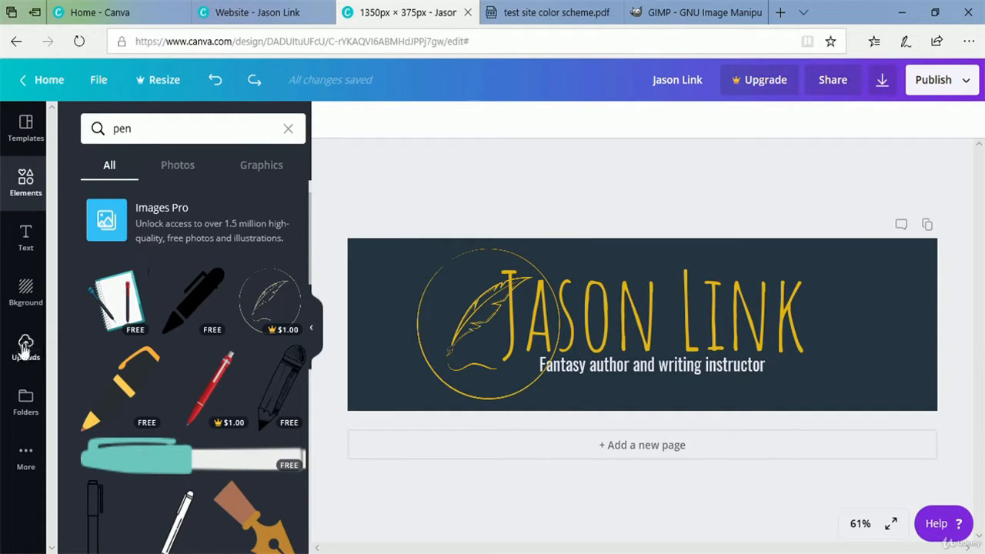